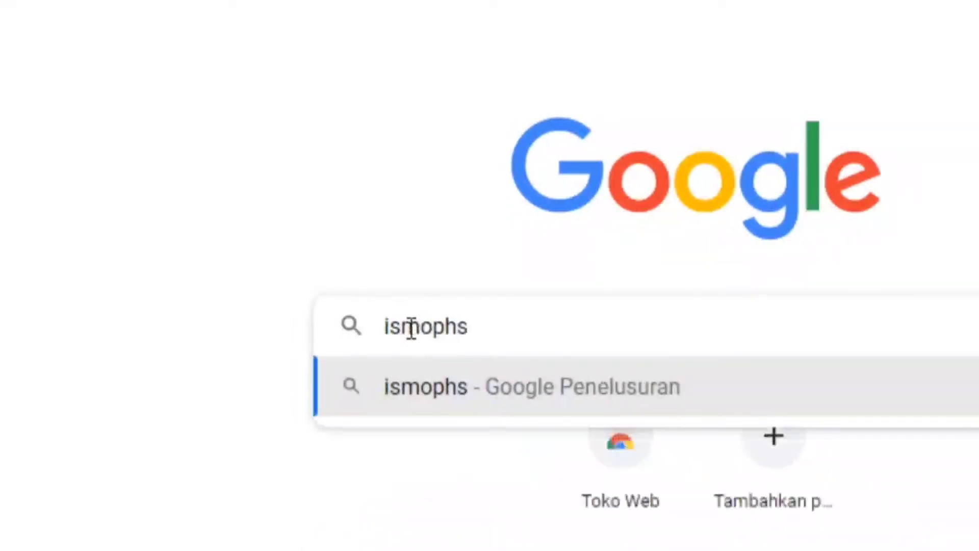
- Run a Google search for 'ismophs' to find the ISMOPHS conference site
key("Return")
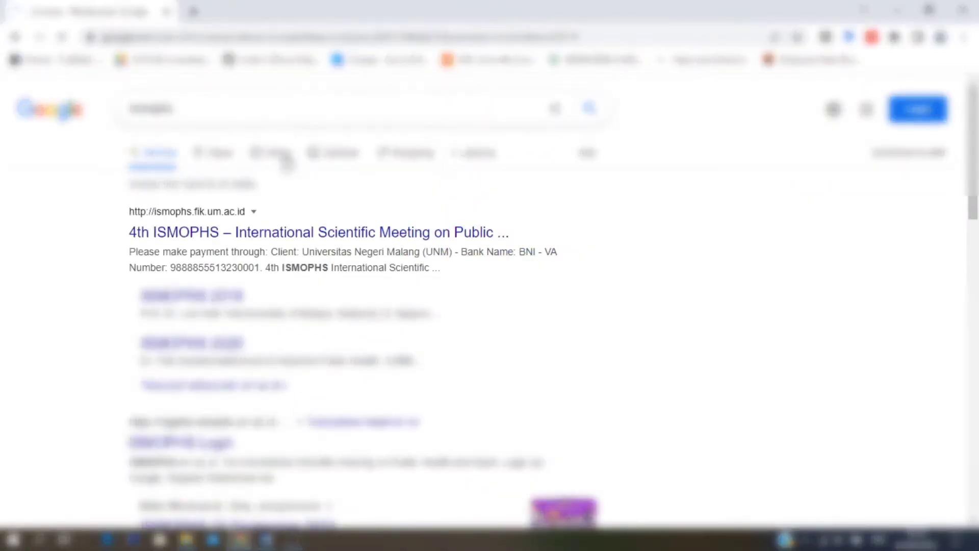
- Open the ISMOPHS site, choose Register and sign in with the Google account email and password
left_click(371, 233)
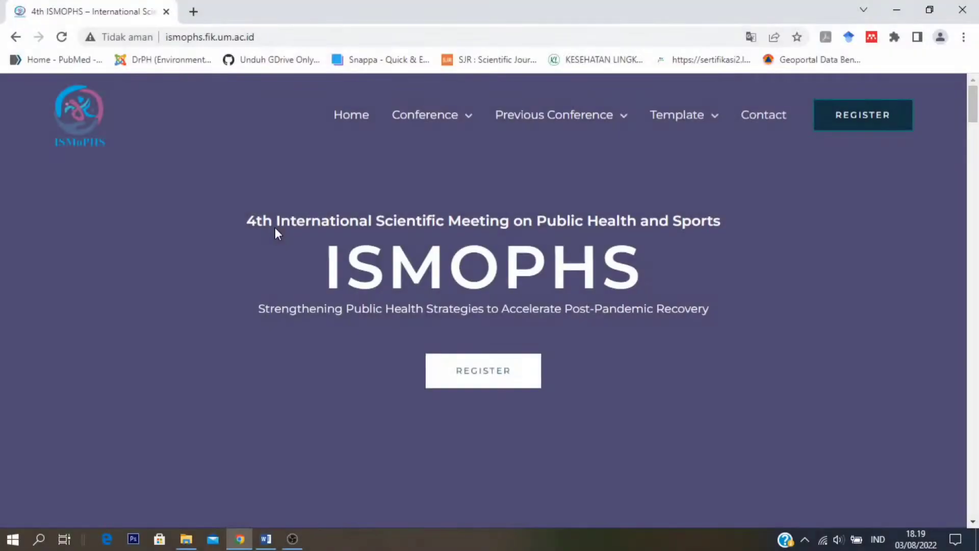
left_click(502, 374)
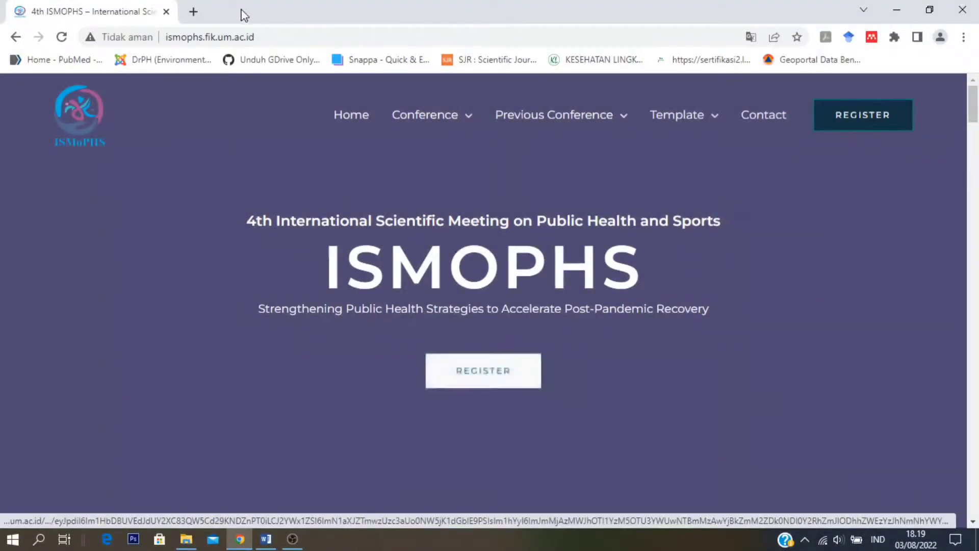
type("[blurred]")
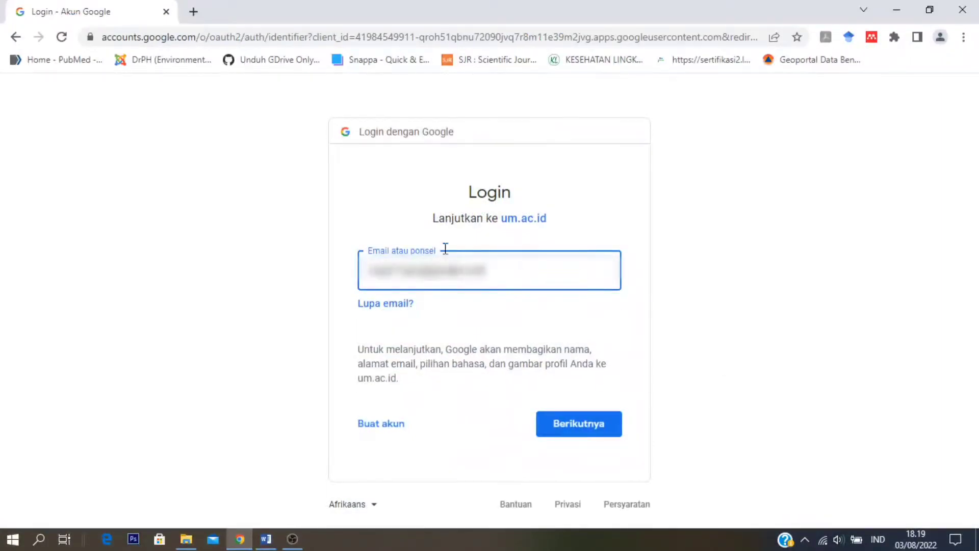
left_click(589, 421)
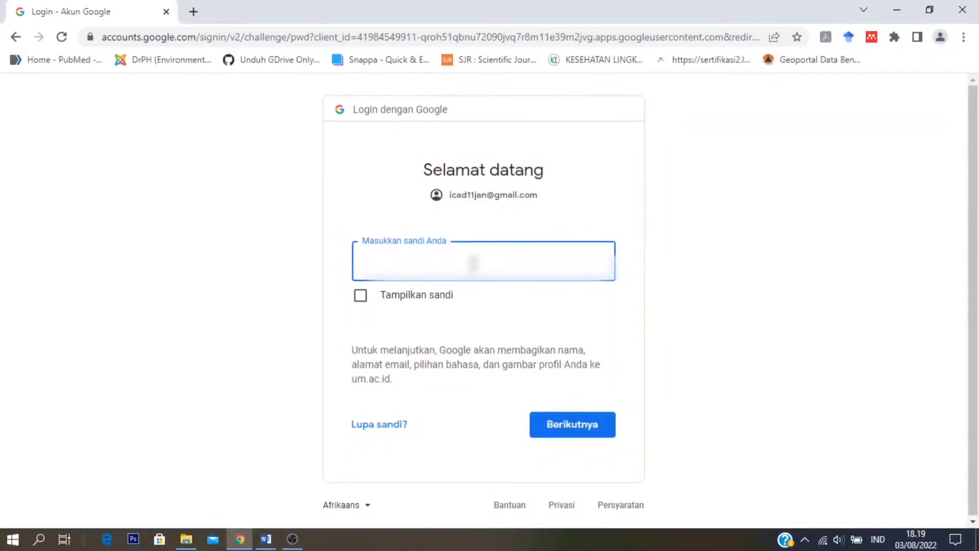
type("*********")
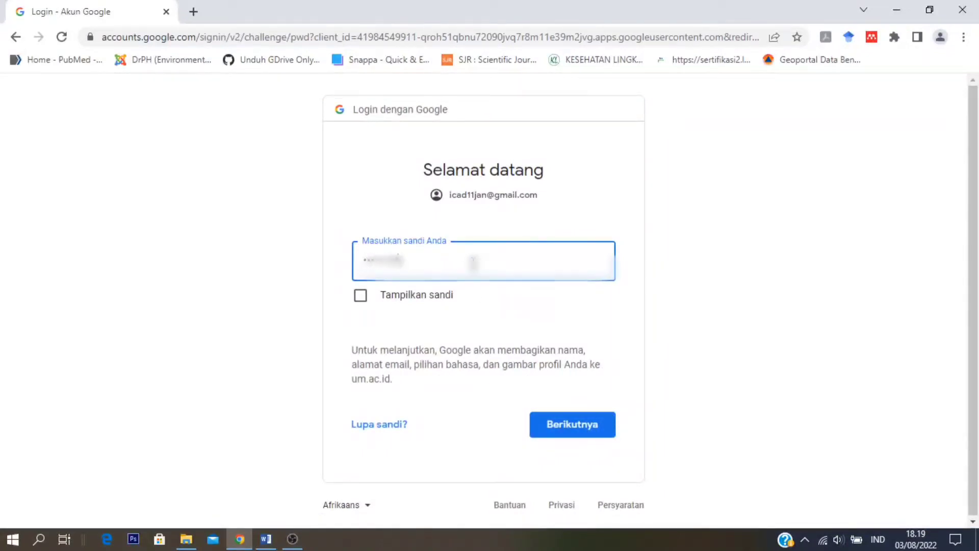
left_click(587, 432)
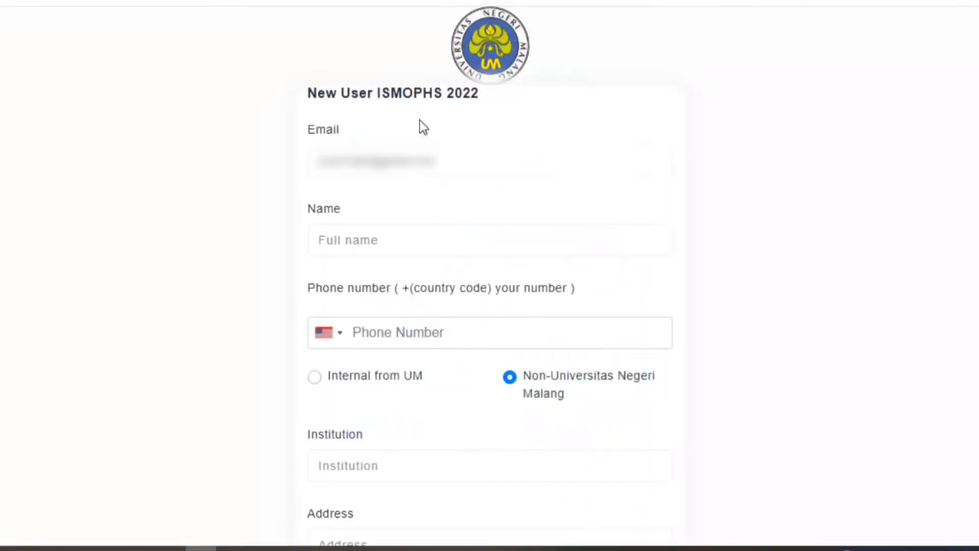
- Enter the registrant's full name and phone number with the +62 Indonesia country code
left_click(374, 241)
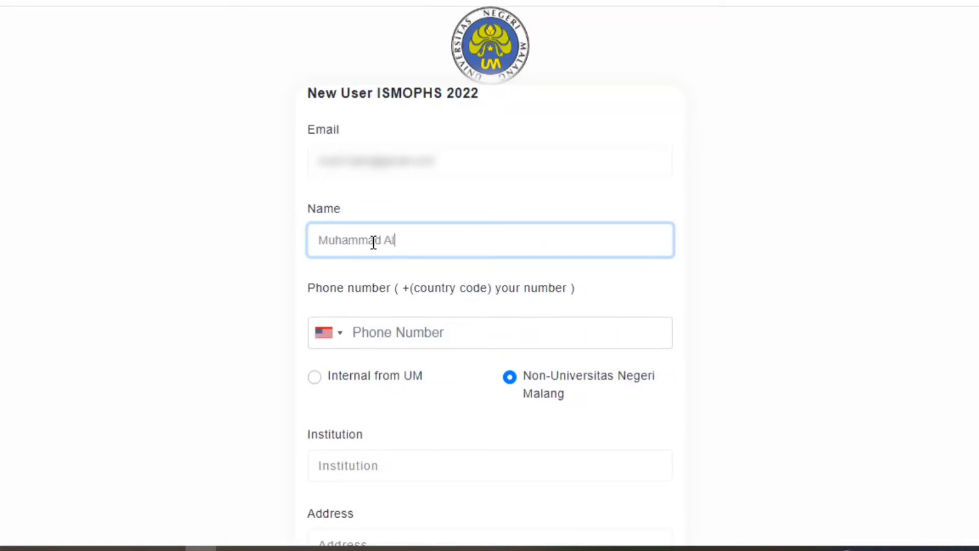
left_click(423, 339)
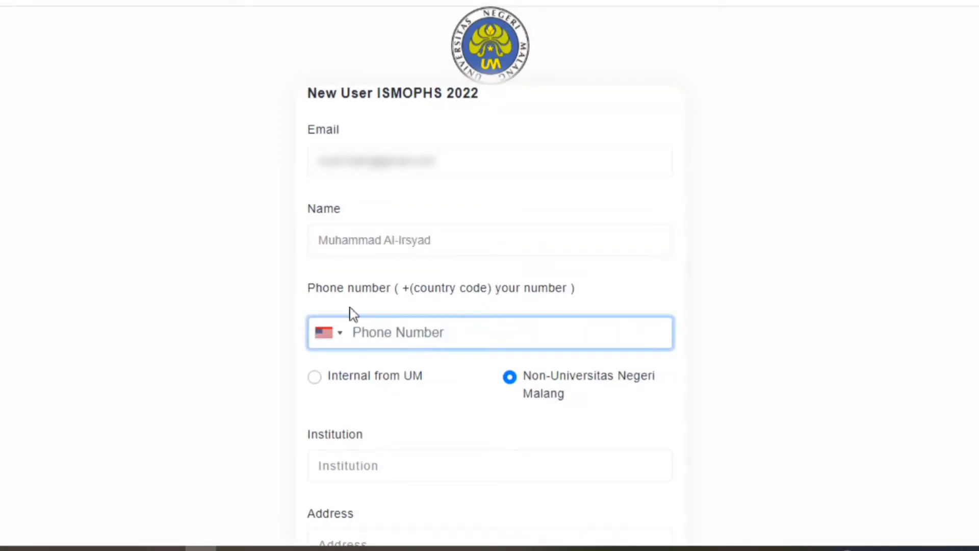
left_click_drag(585, 289, 394, 286)
left_click(425, 332)
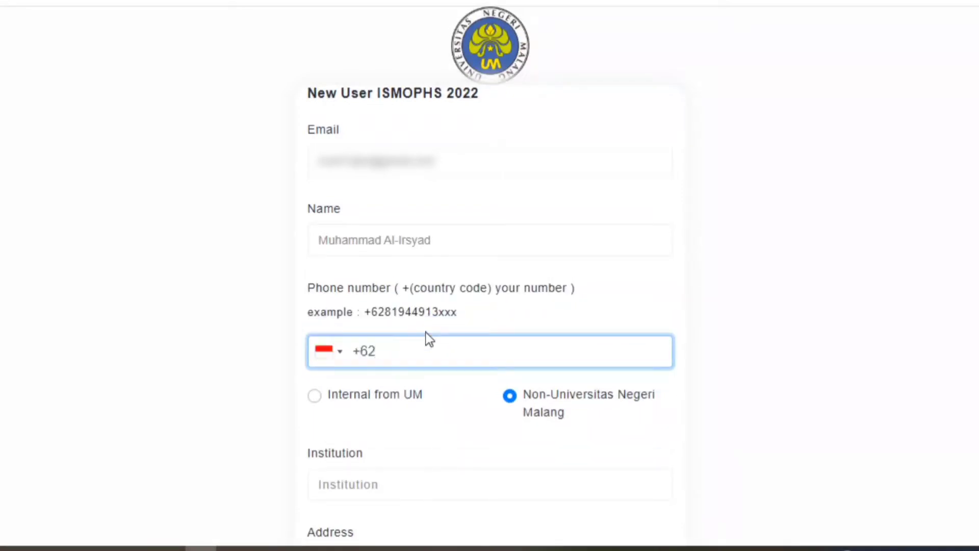
key("ctrl+a")
key("Right")
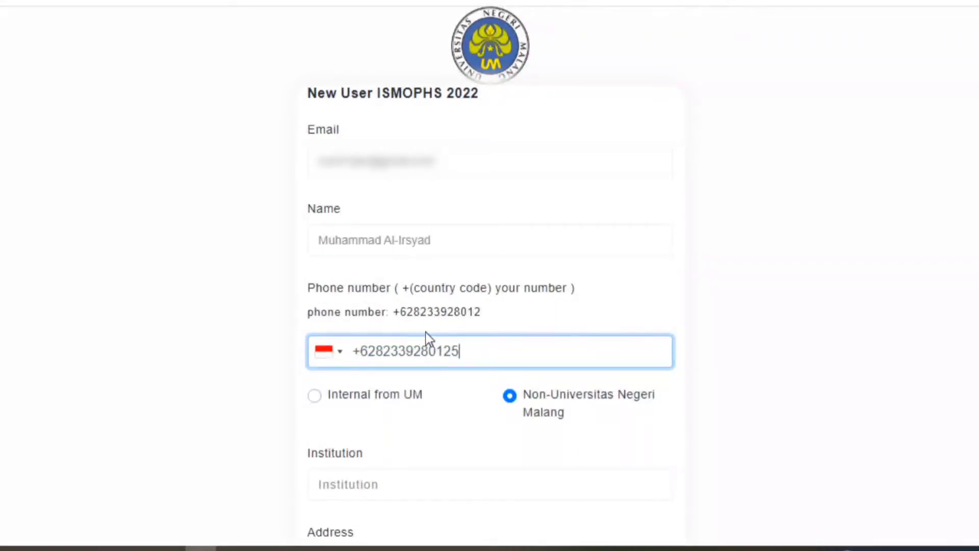
- Set the affiliation to Non-Universitas Negeri Malang
left_click(314, 396)
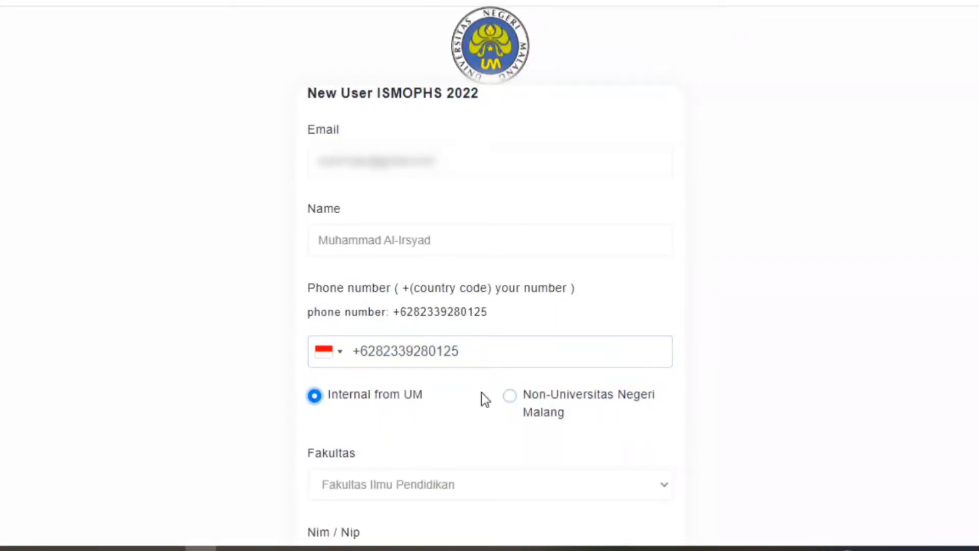
left_click(509, 396)
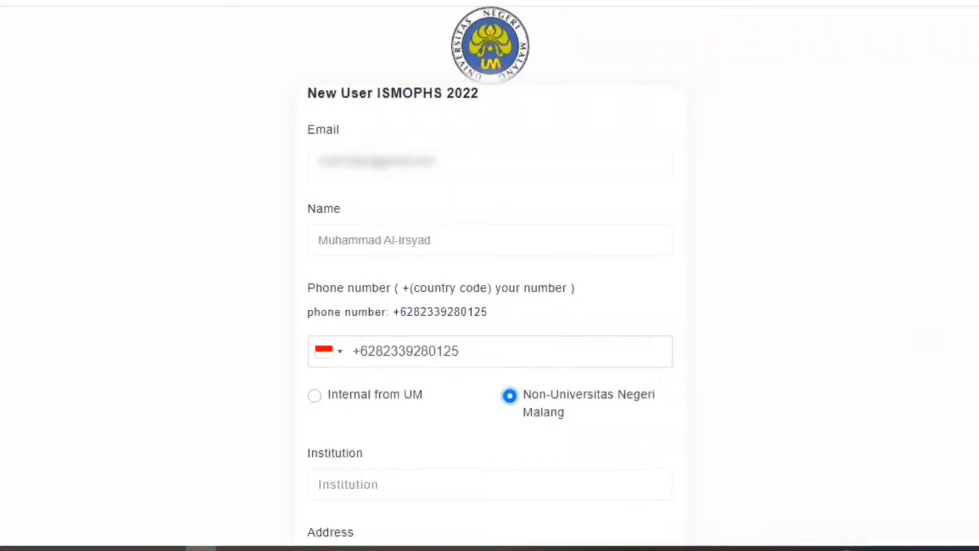
scroll(357, 357, "down", 4)
- Enter institution Universitas Airlangga, its Jln. Airlangga No. 4-6 street address, and city Kota Surabaya
left_click(395, 263)
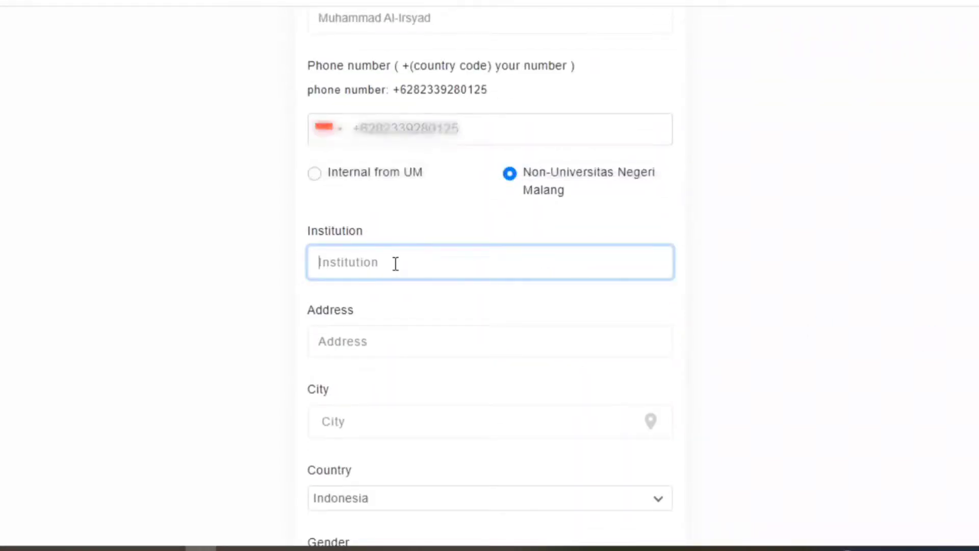
type("Universitas Ai")
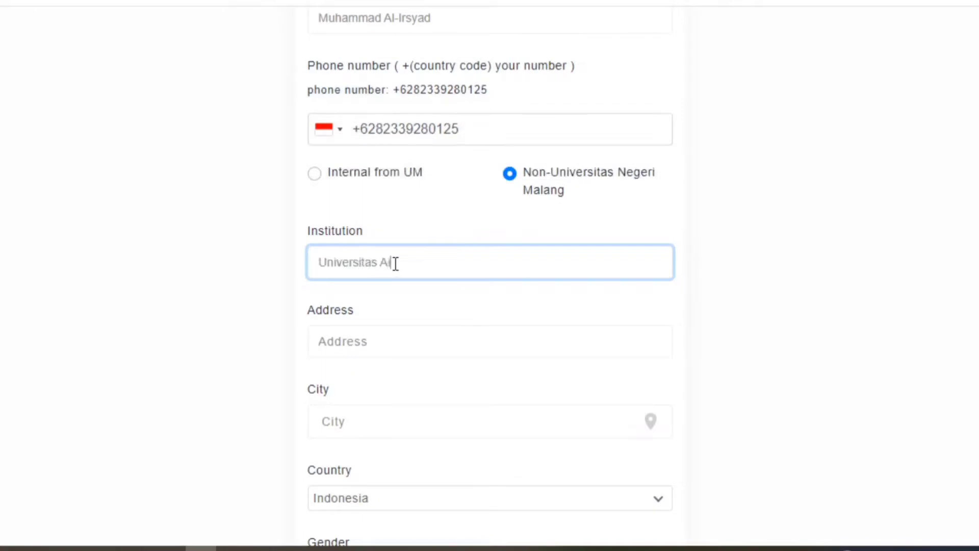
type("rlangga")
left_click(436, 347)
type("Jl")
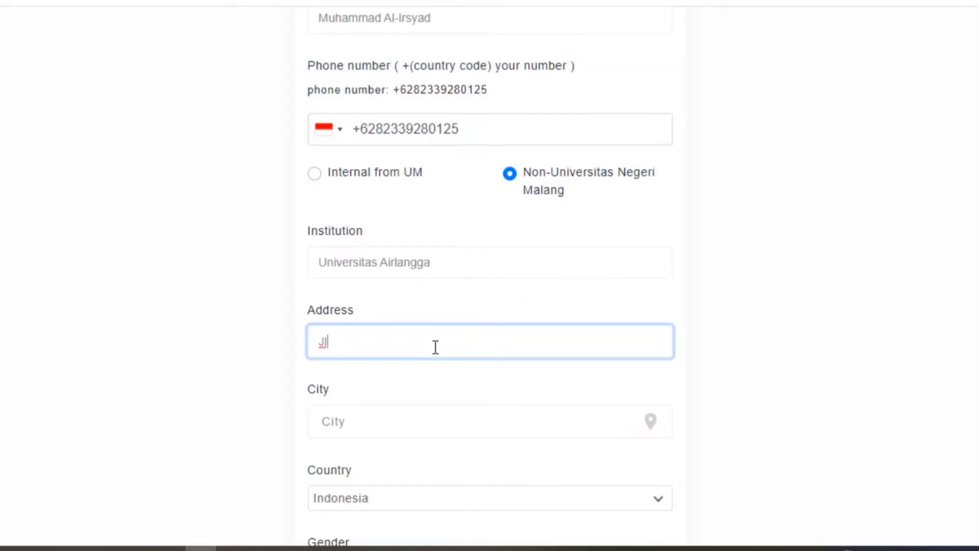
type("n. Airlangga No. 4-6")
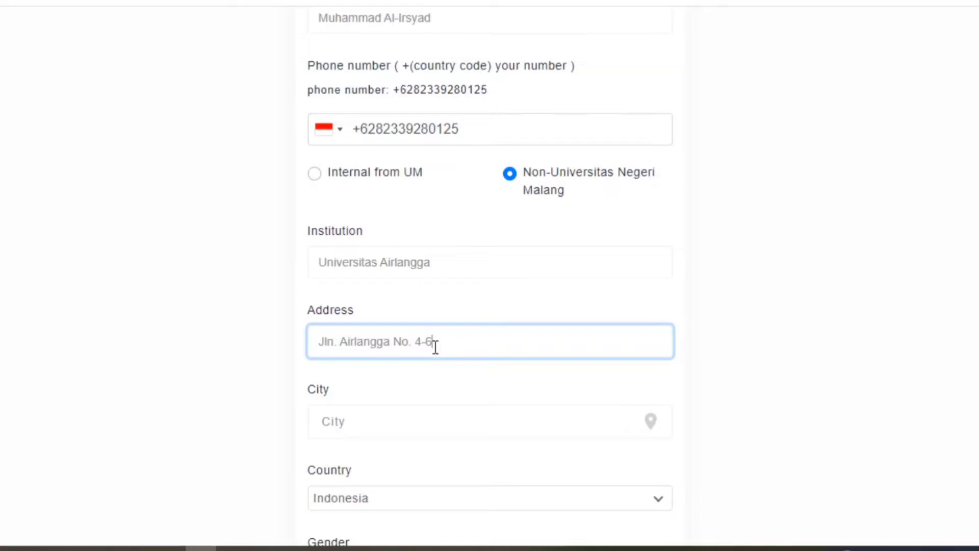
type(", Airlangga")
type(", Kecamatan Gubeng")
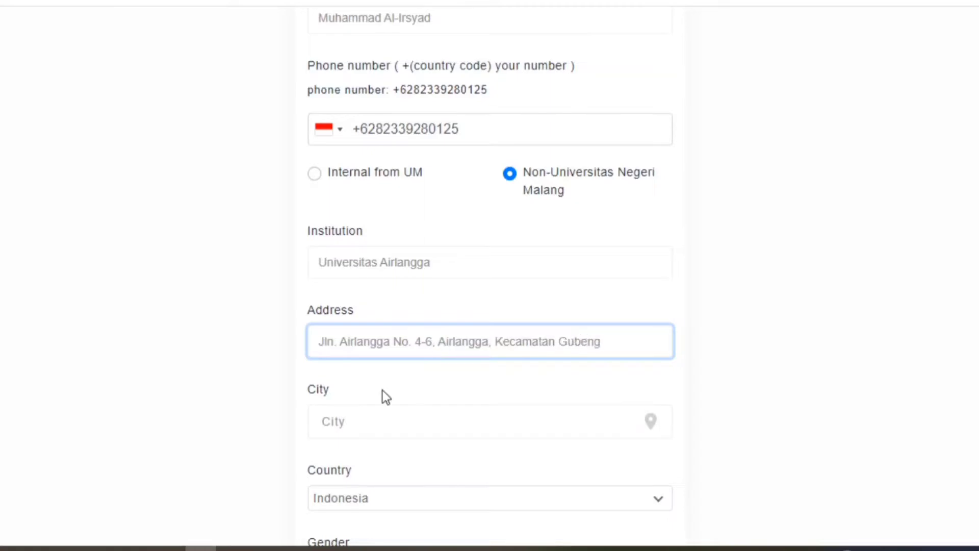
left_click(365, 425)
type("Sura")
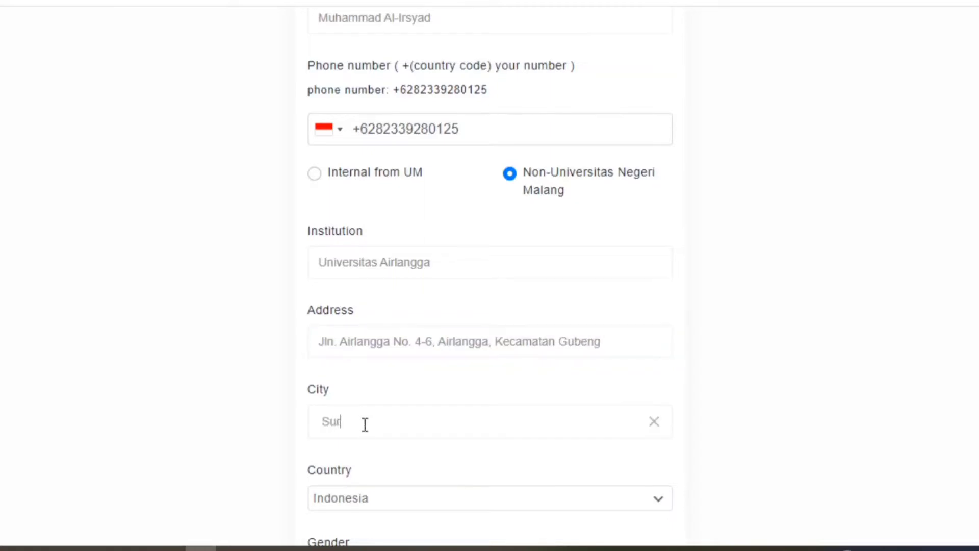
key("BackSpace")
key("BackSpace")
key("BackSpace")
key("BackSpace")
type("Kota Surabaya")
- Keep Indonesia as the country and Male as the gender
scroll(968, 335, "down", 3)
left_click(632, 376)
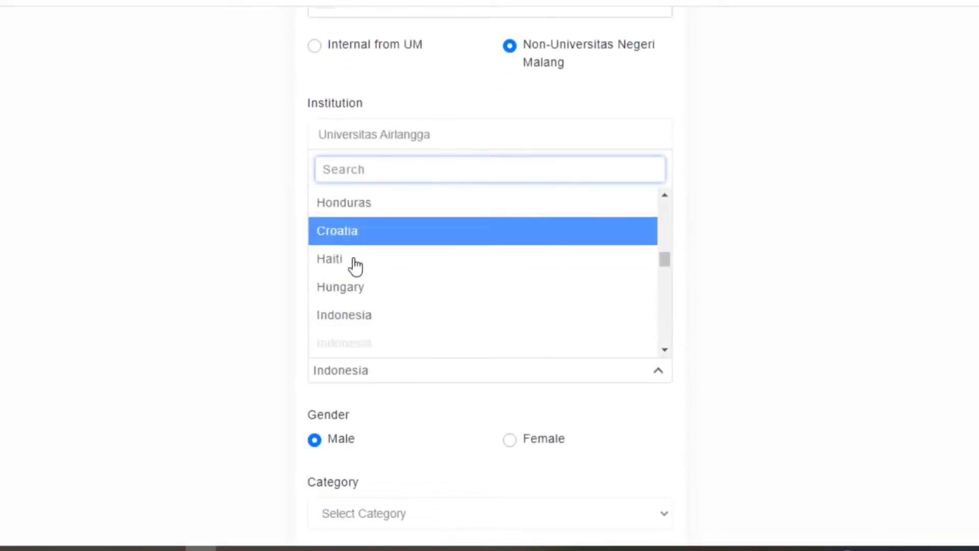
left_click(547, 386)
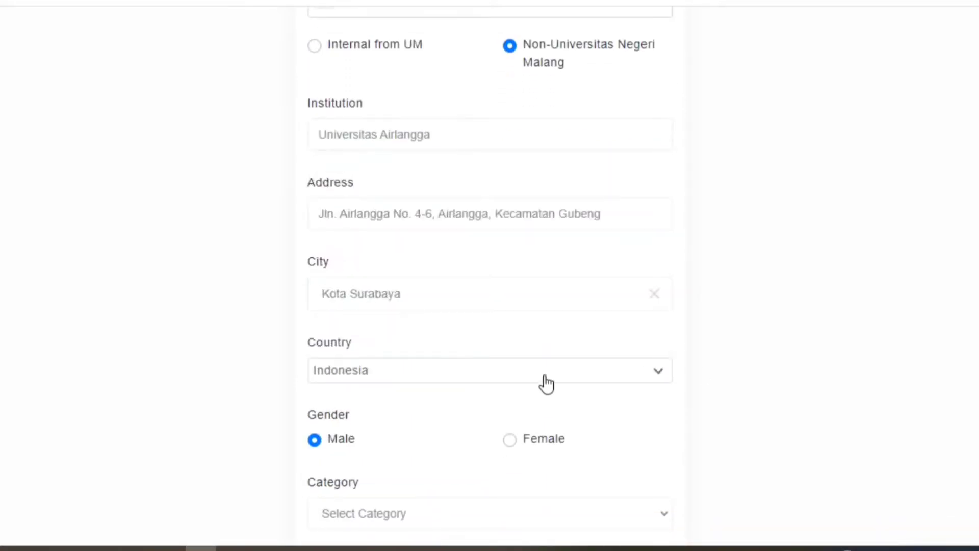
left_click(511, 440)
left_click(314, 440)
- Set the category to Indonesian Presenter and the language to English
scroll(489, 276, "down", 3)
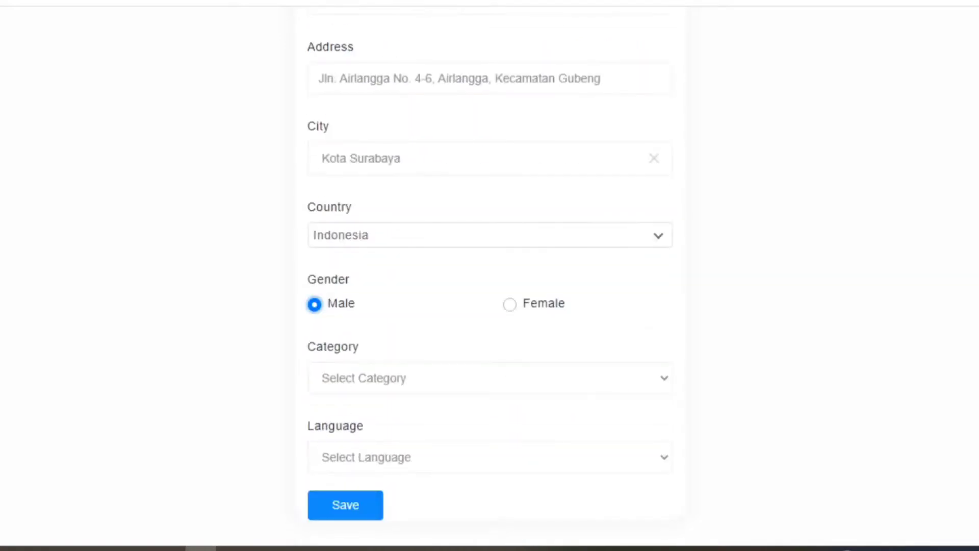
left_click(563, 379)
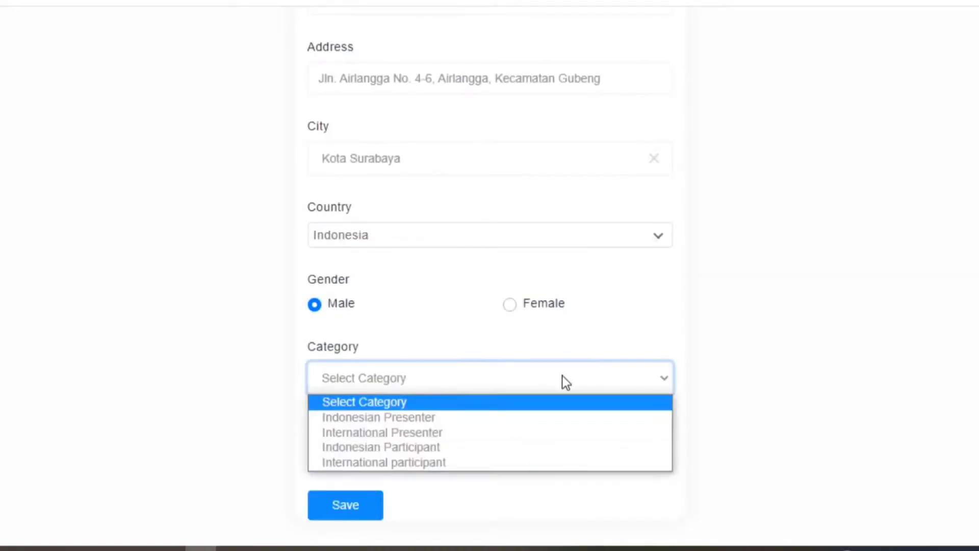
left_click(403, 424)
left_click(623, 456)
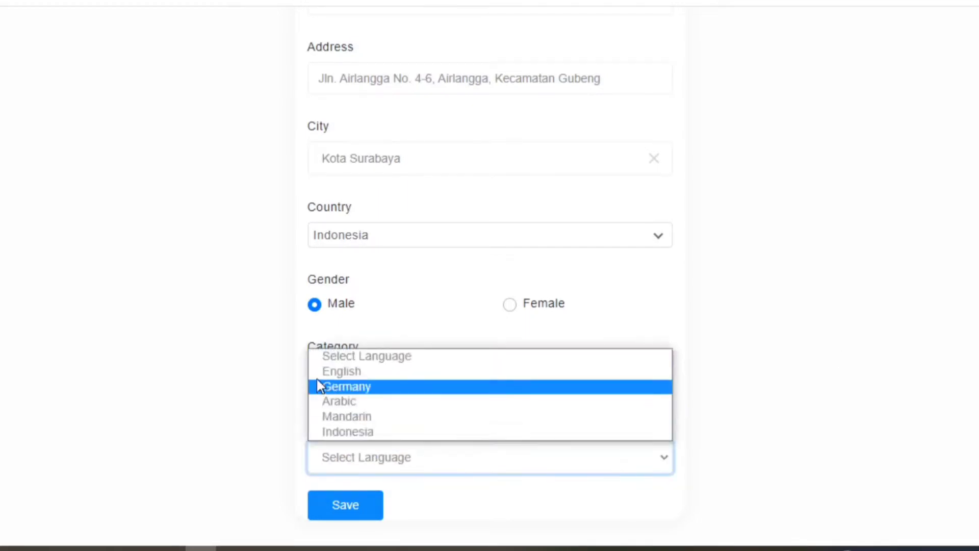
left_click(341, 371)
- Save the registration and confirm the entered data is correct
scroll(534, 466, "up", 2)
scroll(535, 467, "down", 2)
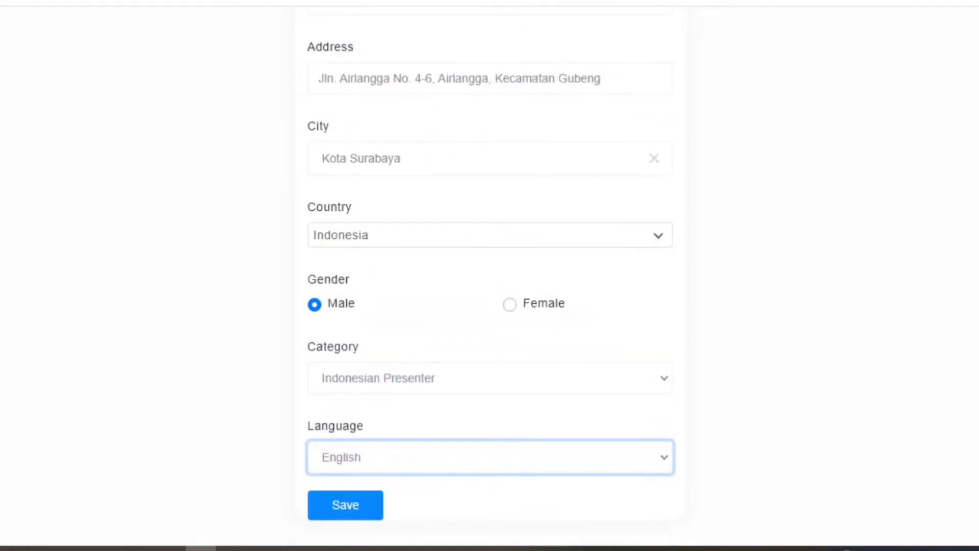
left_click(356, 514)
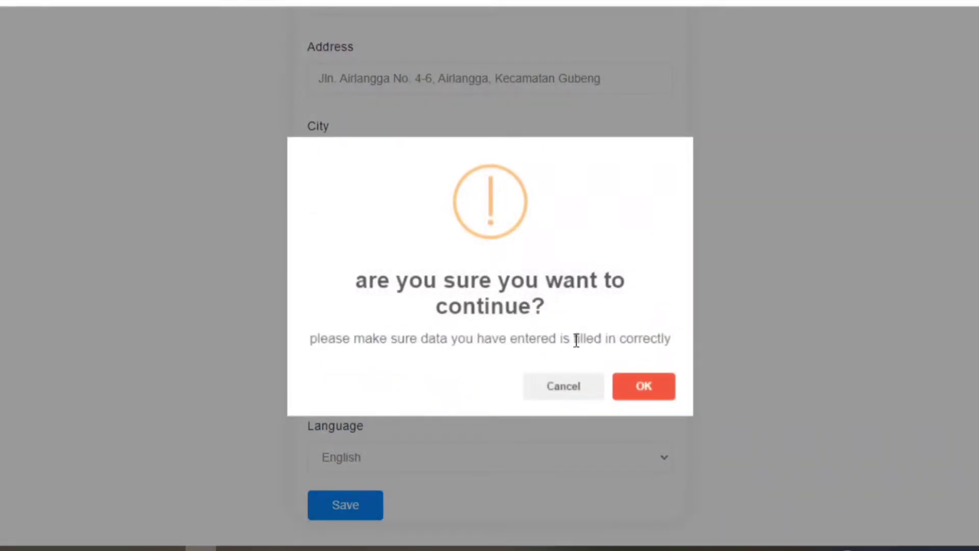
left_click(660, 395)
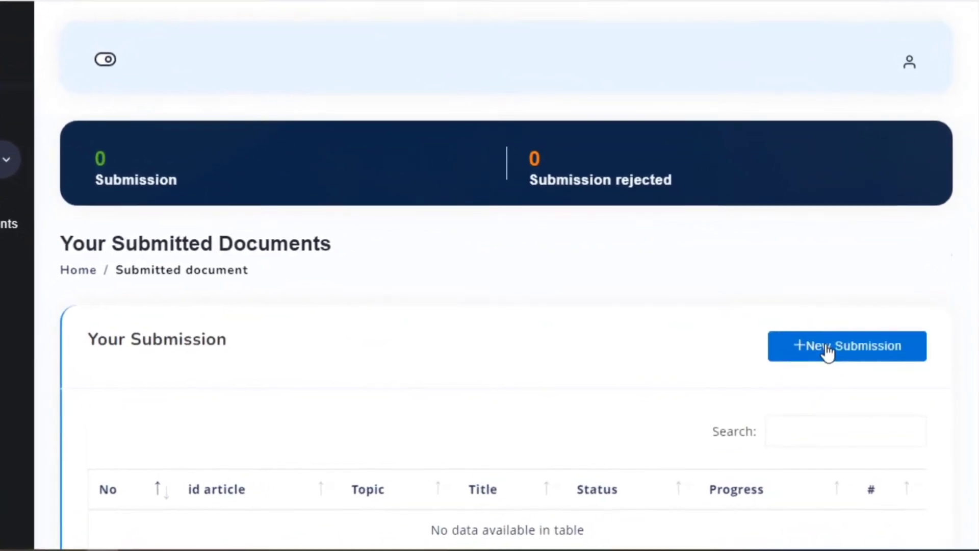
- Begin a new paper submission with + New Submission
left_click(788, 325)
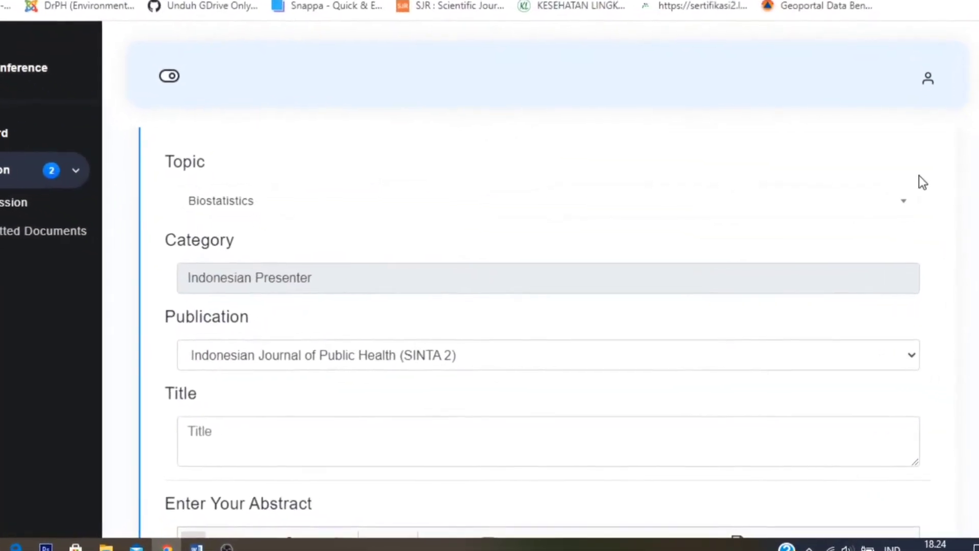
- Keep topic Environmental Health and choose Scopus indexed International Journal (Q3) as the publication
left_click(879, 224)
left_click_drag(922, 272, 936, 248)
left_click(518, 306)
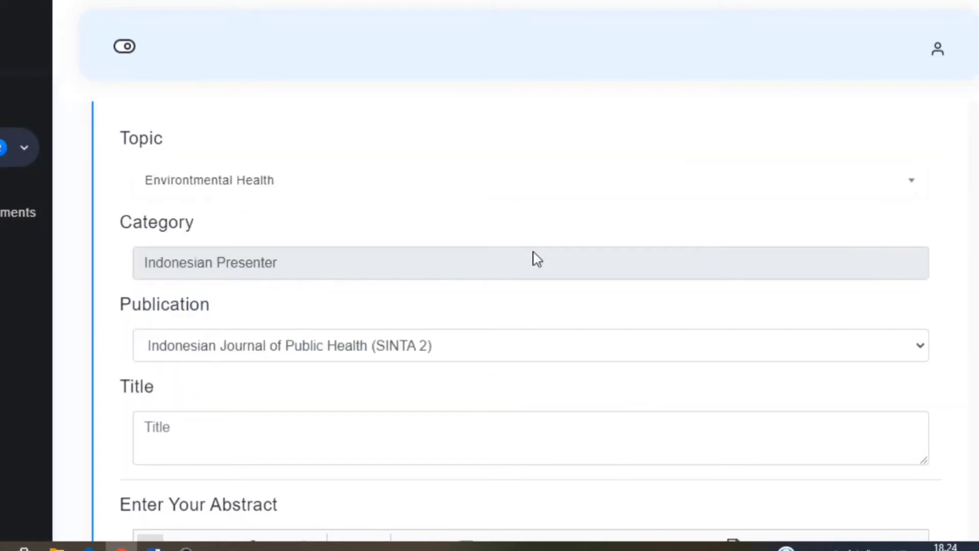
left_click(549, 185)
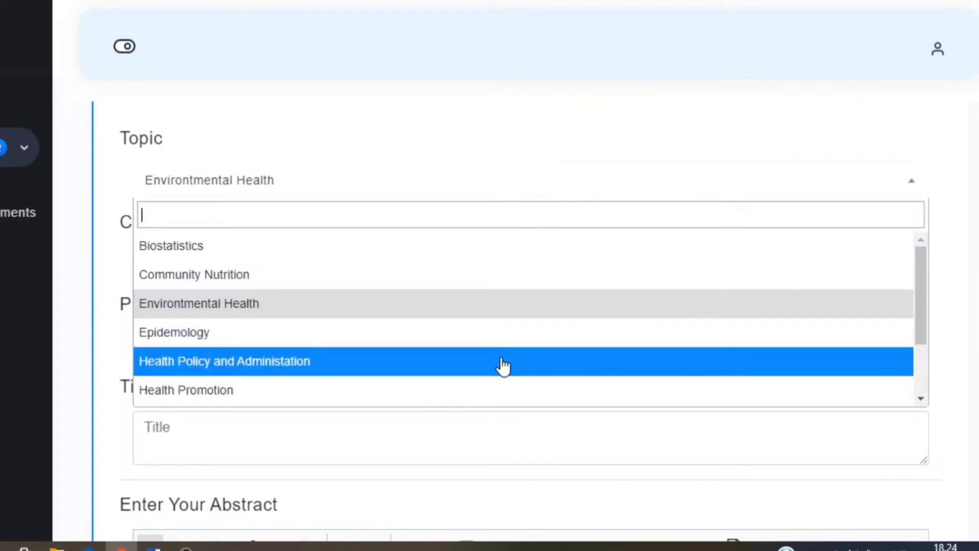
left_click(492, 313)
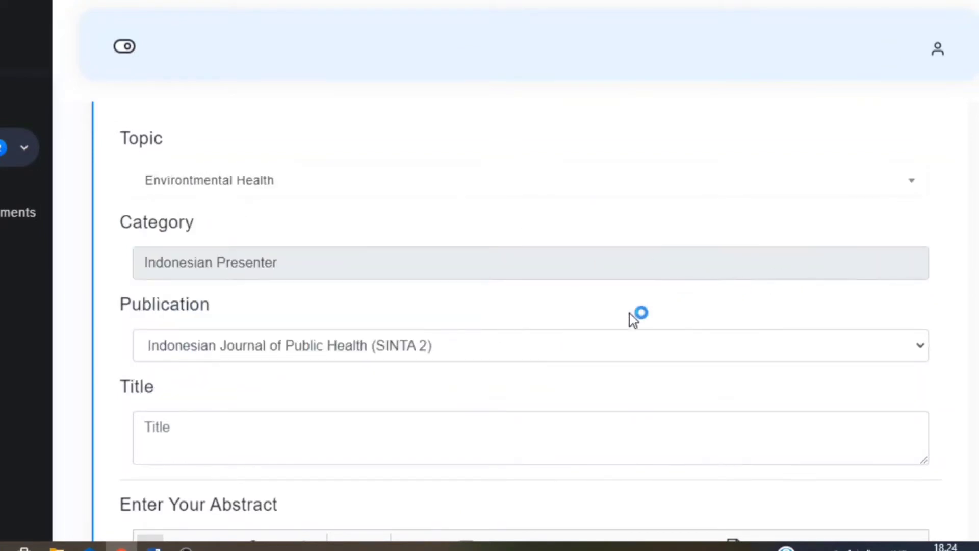
left_click(595, 347)
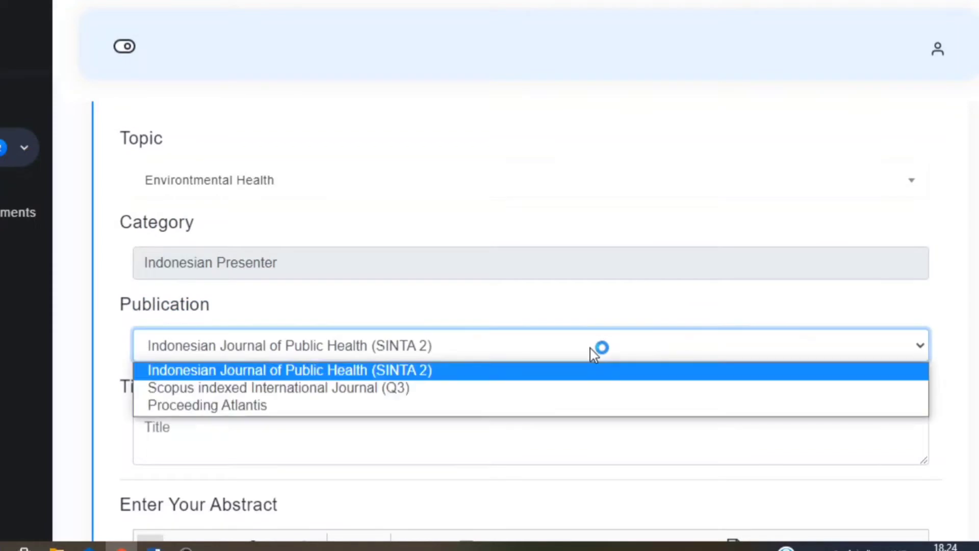
left_click(552, 394)
scroll(310, 254, "down", 3)
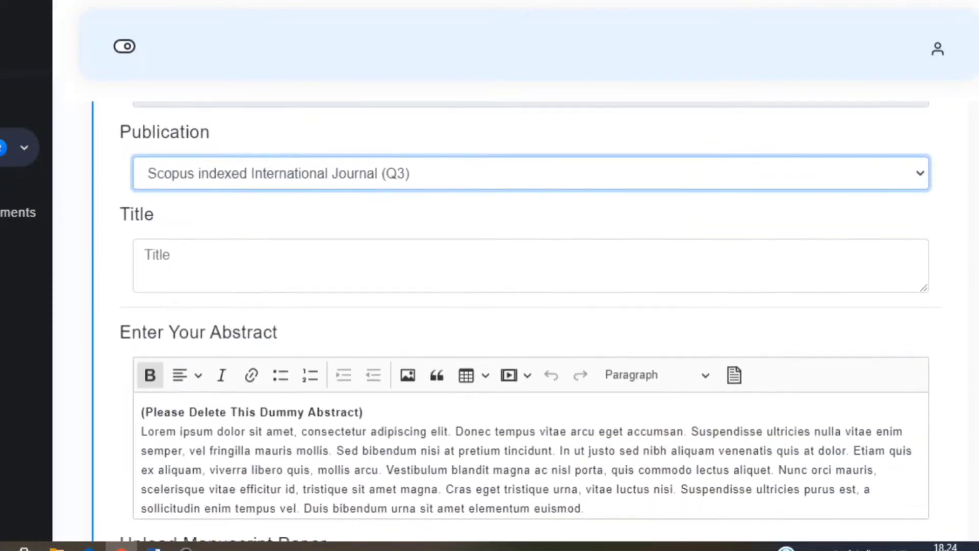
- Enter 'Please enter the title of your article here' as the paper title
left_click(310, 254)
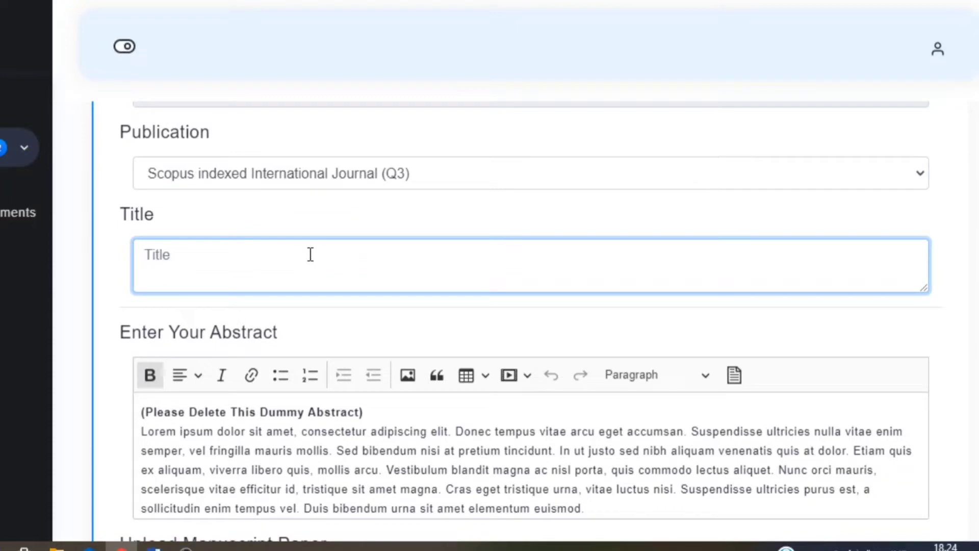
type("Please enter the title")
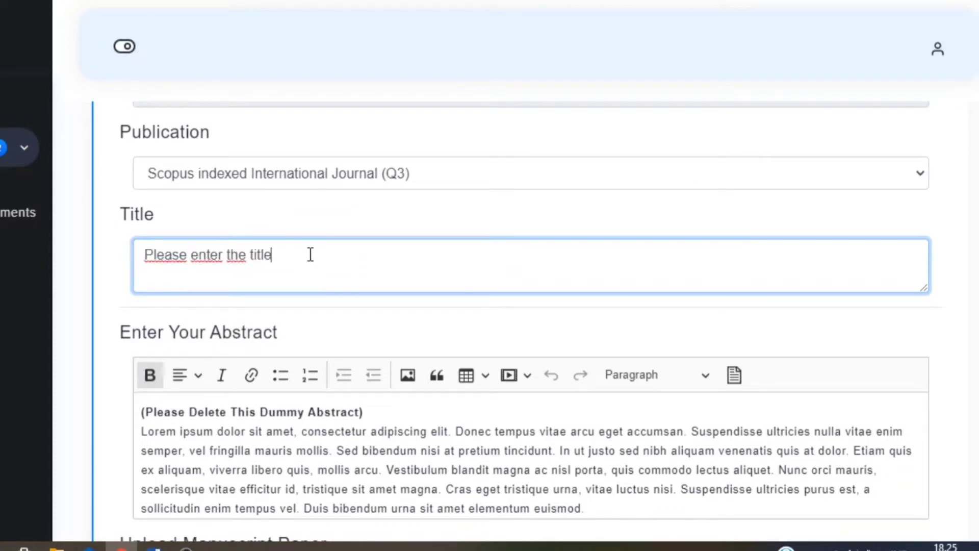
type(" of your article here")
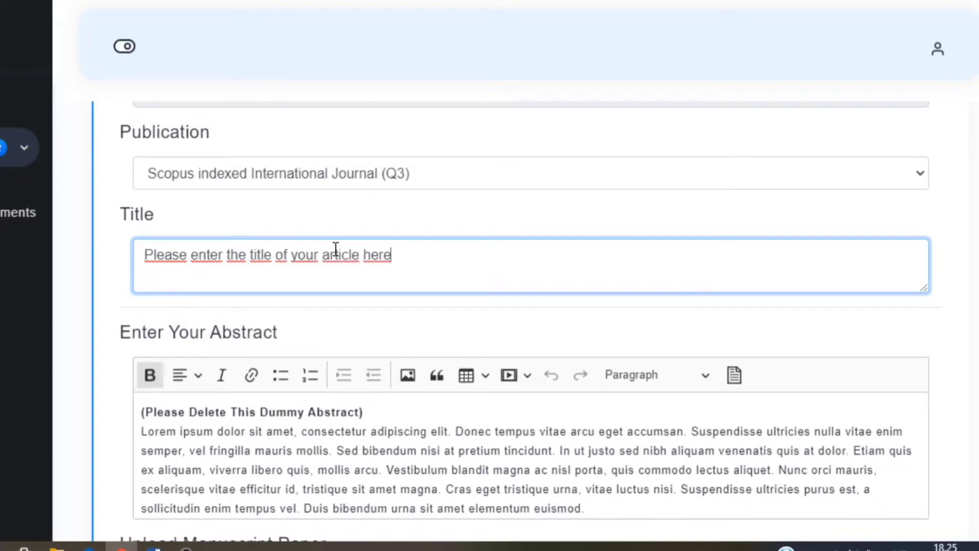
key("ctrl+a")
left_click(590, 227)
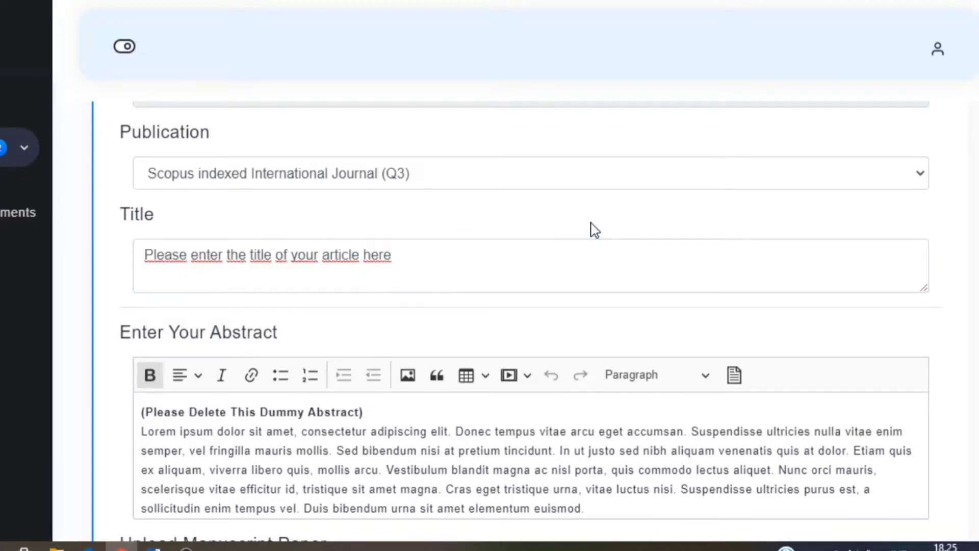
scroll(590, 227, "down", 3)
left_click_drag(147, 266, 361, 267)
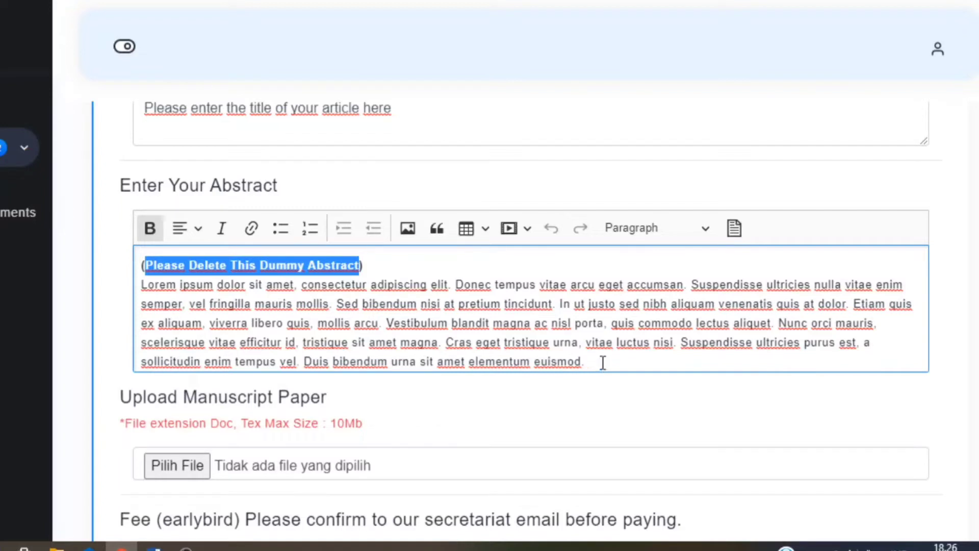
- Delete the dummy abstract and type the bold line 'Pleasr write/copy your abstract here'
left_click_drag(603, 363, 139, 260)
key("BackSpace")
left_click(149, 228)
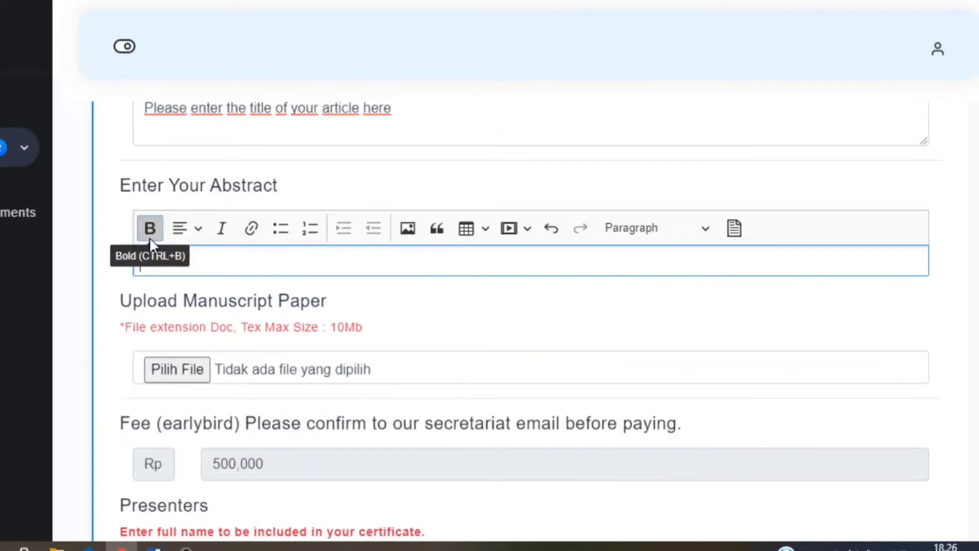
type("Pleasr")
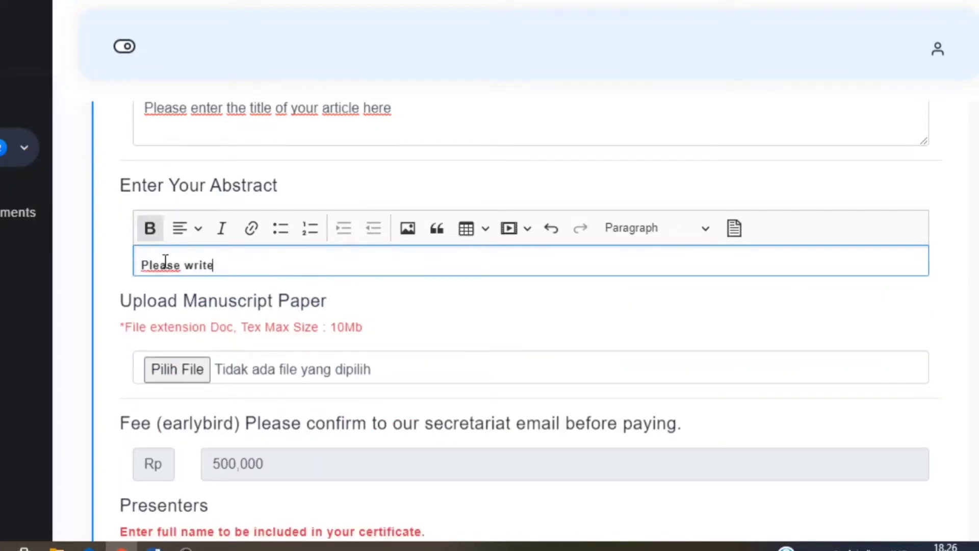
type(" write/copy your abstract here")
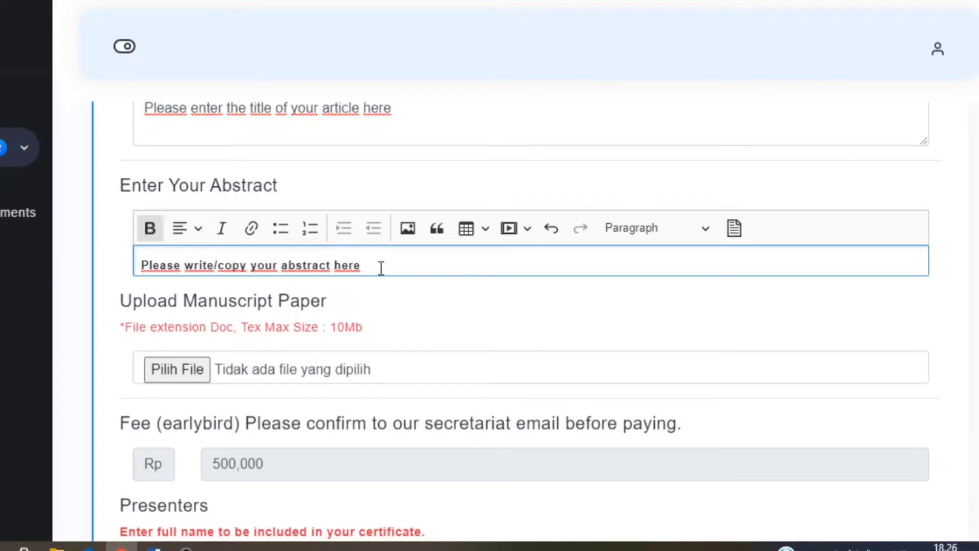
left_click_drag(380, 269, 86, 272)
left_click(381, 284)
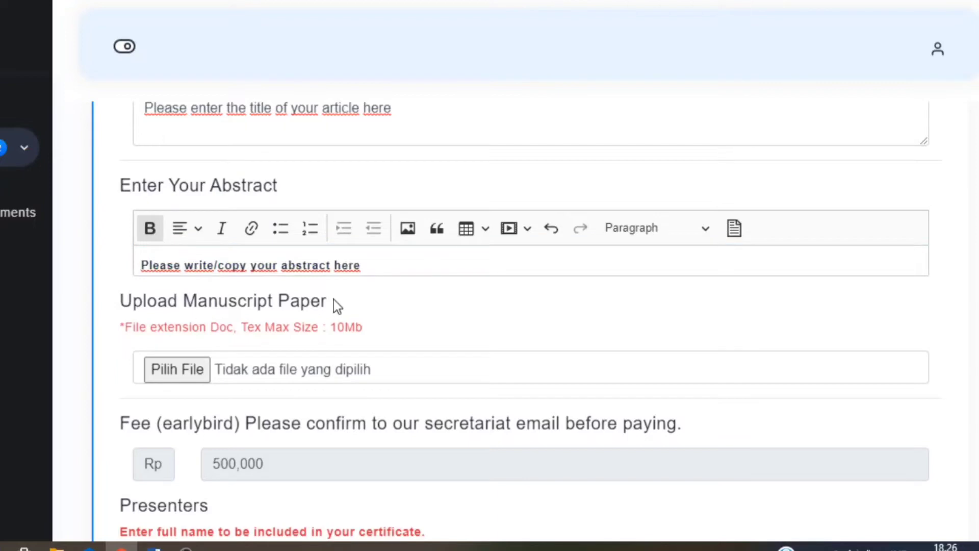
left_click_drag(336, 303, 121, 298)
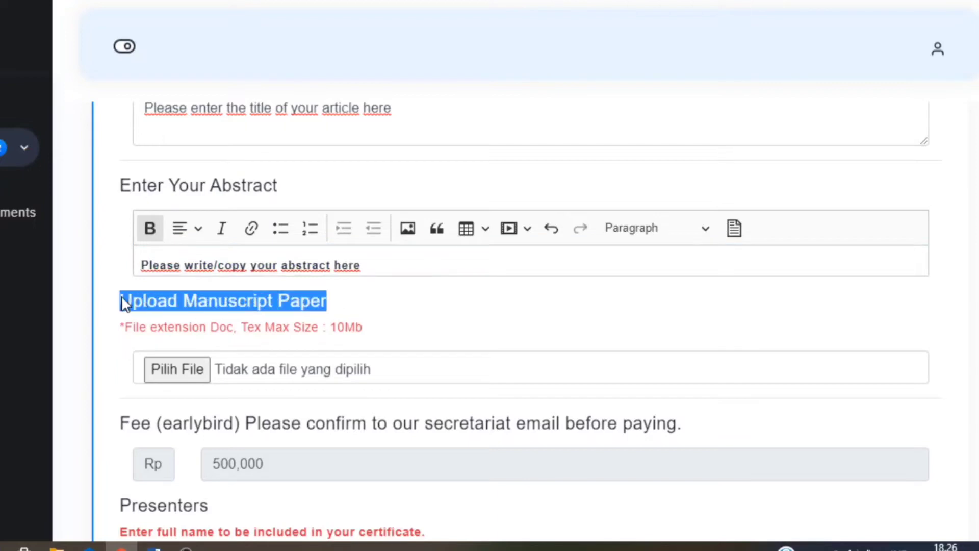
left_click(375, 308)
left_click_drag(371, 332, 334, 332)
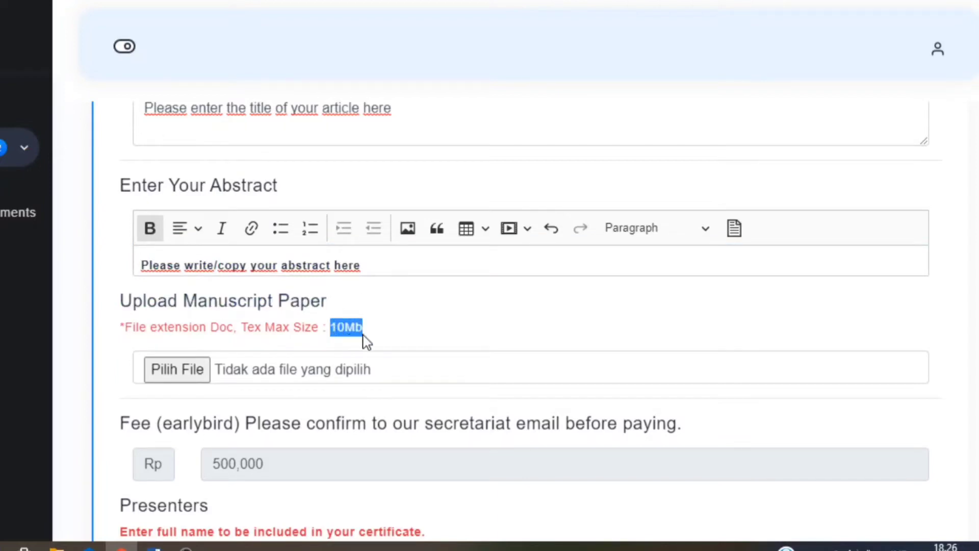
- Attach Full Article from Documents > CONFRENCE as the manuscript file
left_click(394, 331)
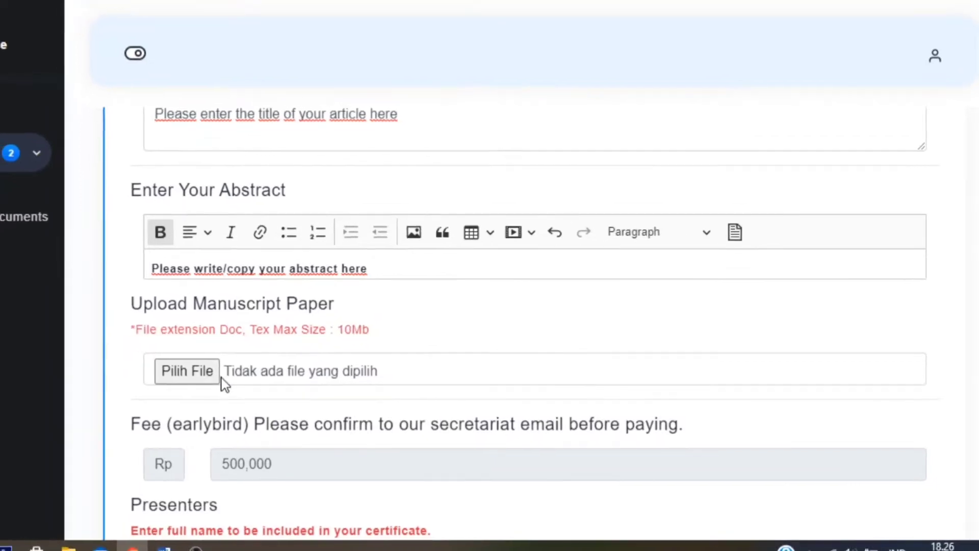
left_click(201, 373)
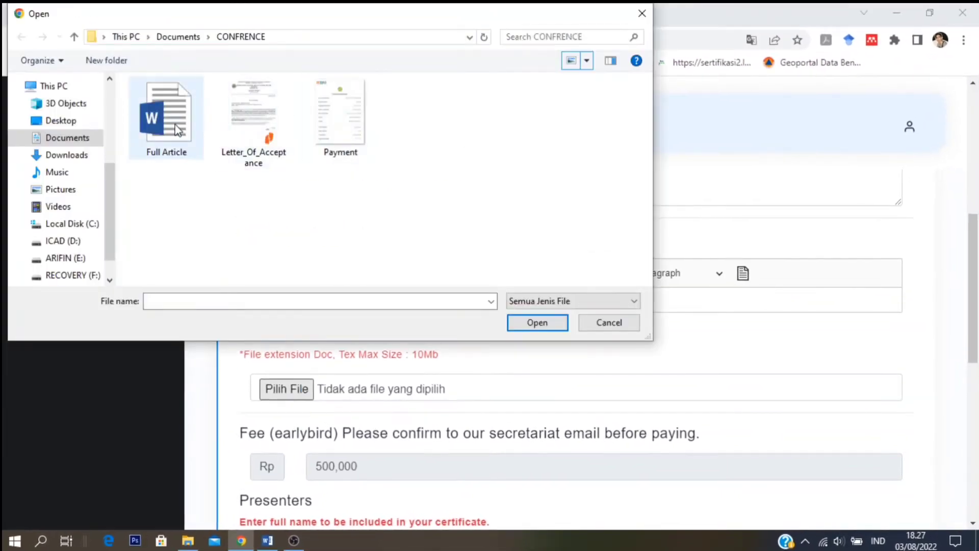
left_click(176, 129)
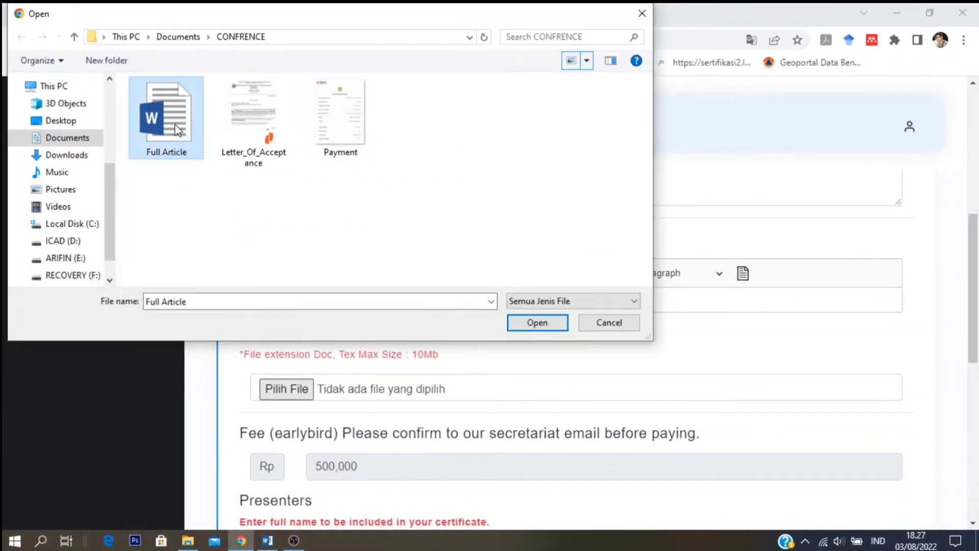
left_click(537, 323)
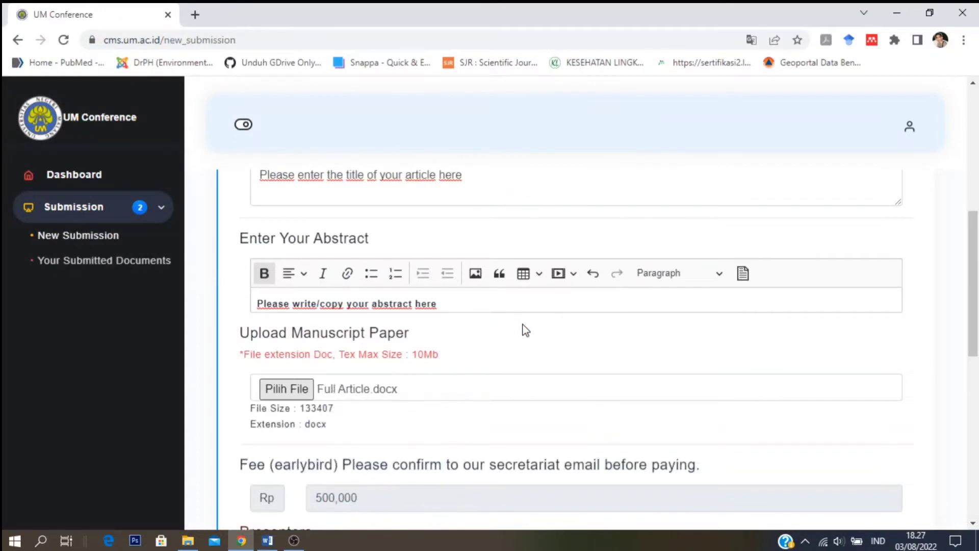
- Highlight the early-bird fee note and the Presenters heading while reviewing the form
left_click_drag(974, 283, 977, 368)
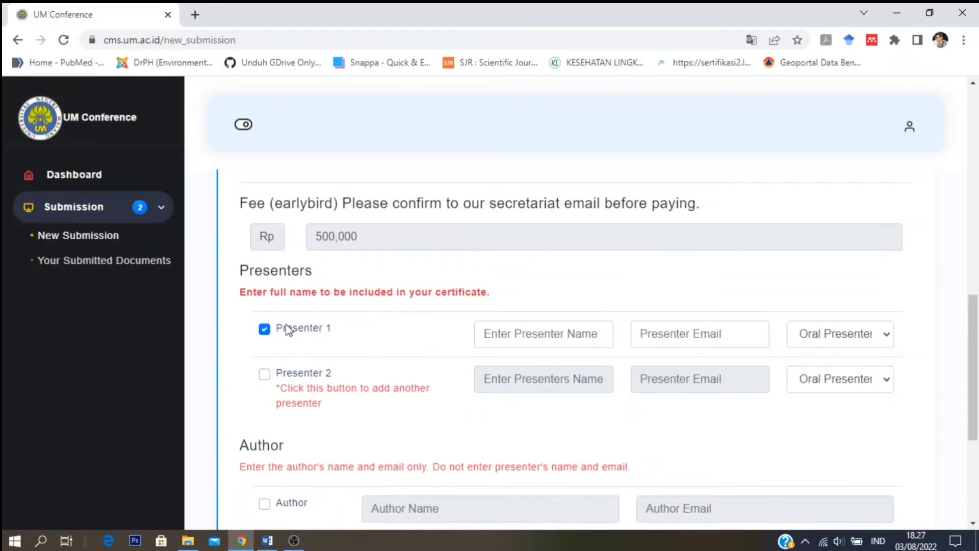
left_click_drag(241, 205, 724, 217)
left_click(725, 217)
left_click_drag(238, 289, 499, 305)
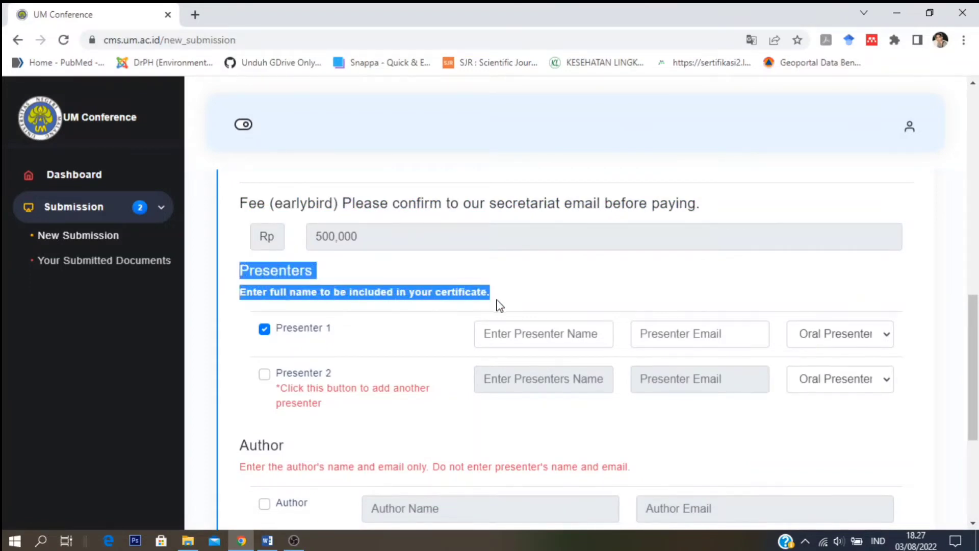
left_click(564, 313)
- Enter Presenter 1's full name and e-mail address, correcting a mistyped e-mail
left_click(534, 336)
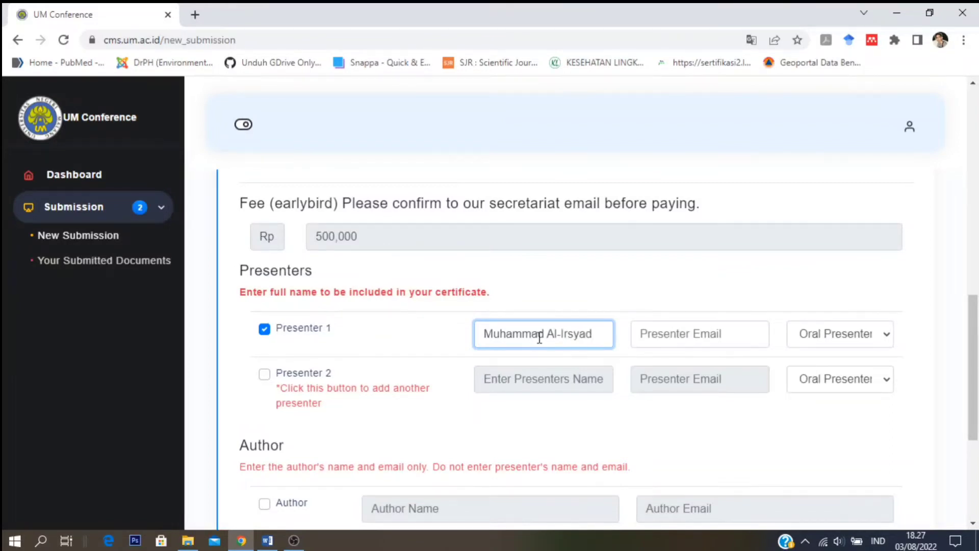
left_click(676, 341)
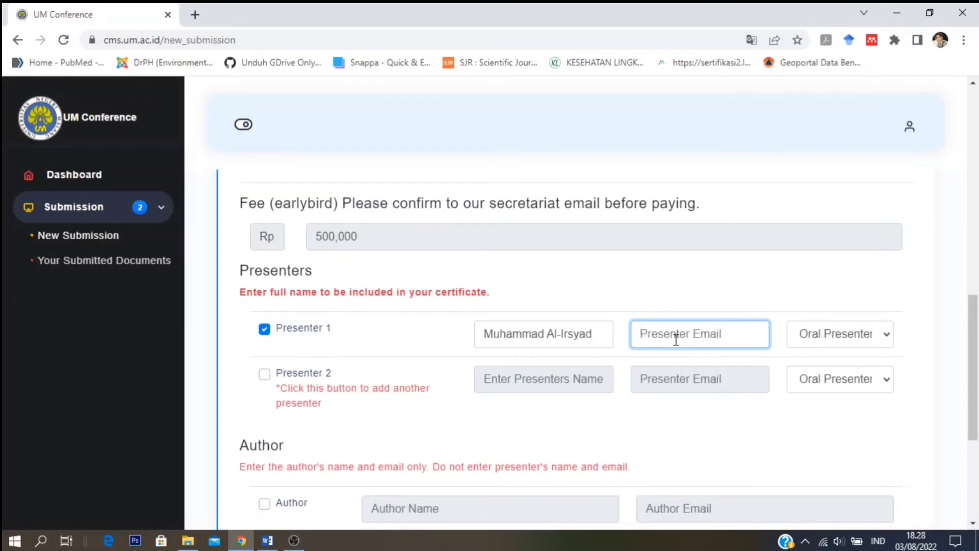
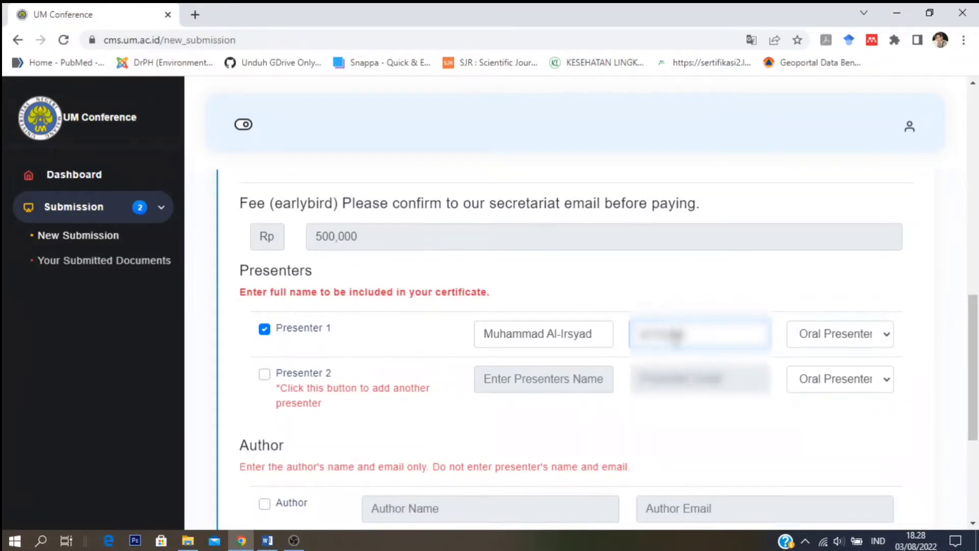
key("BackSpace")
key("BackSpace")
key("BackSpace")
key("BackSpace")
key("BackSpace")
key("BackSpace")
key("BackSpace")
key("BackSpace")
key("BackSpace")
key("BackSpace")
key("BackSpace")
key("BackSpace")
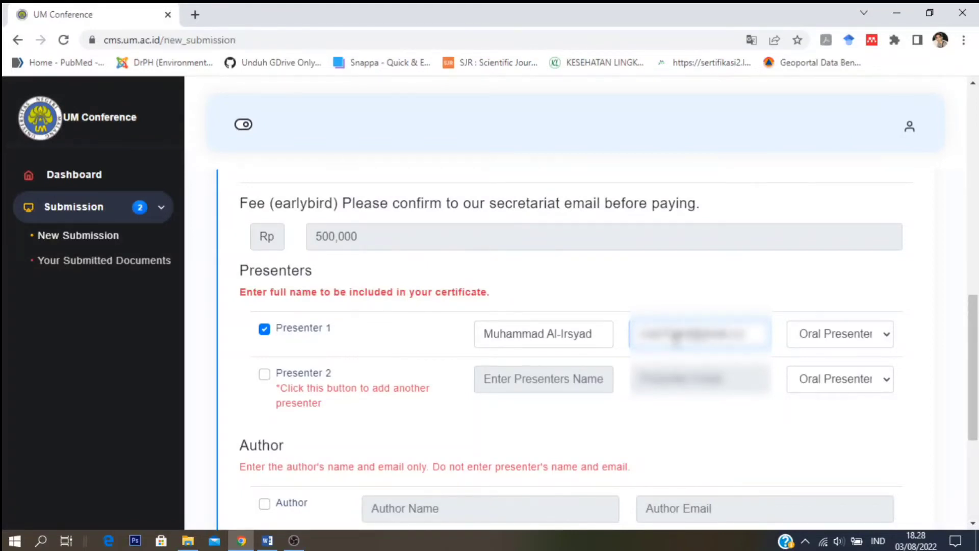
- Keep Oral Presenter as Presenter 1's role
left_click_drag(762, 341, 587, 337)
left_click(675, 281)
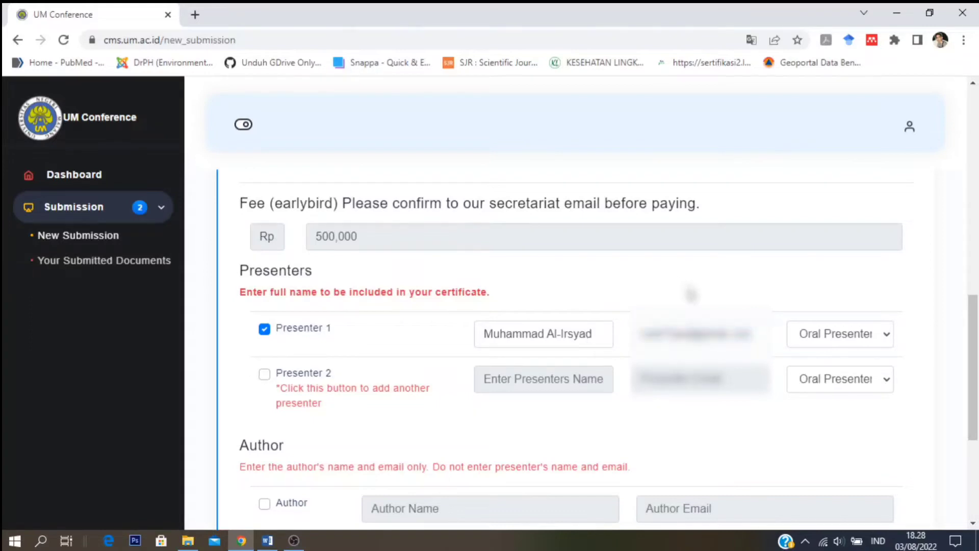
left_click(884, 334)
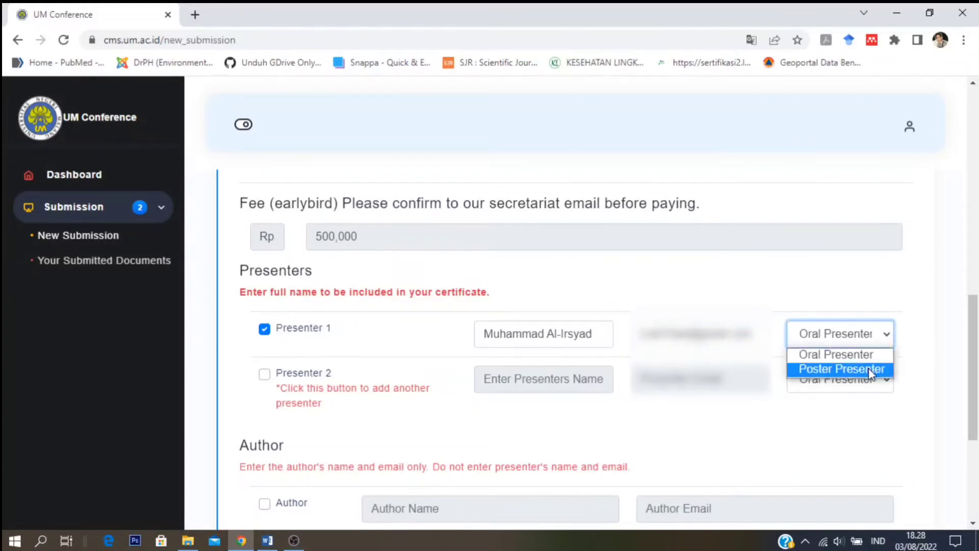
left_click(869, 359)
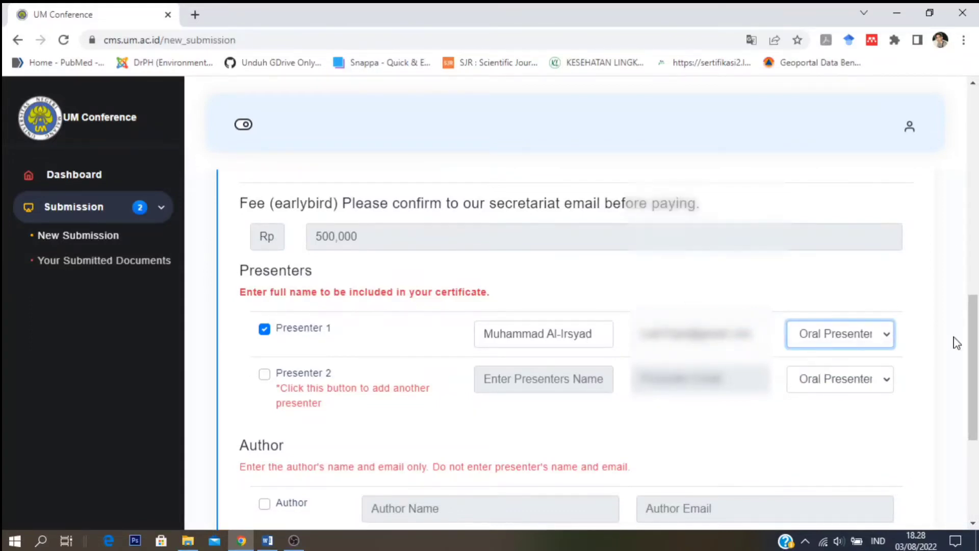
left_click_drag(975, 334, 978, 373)
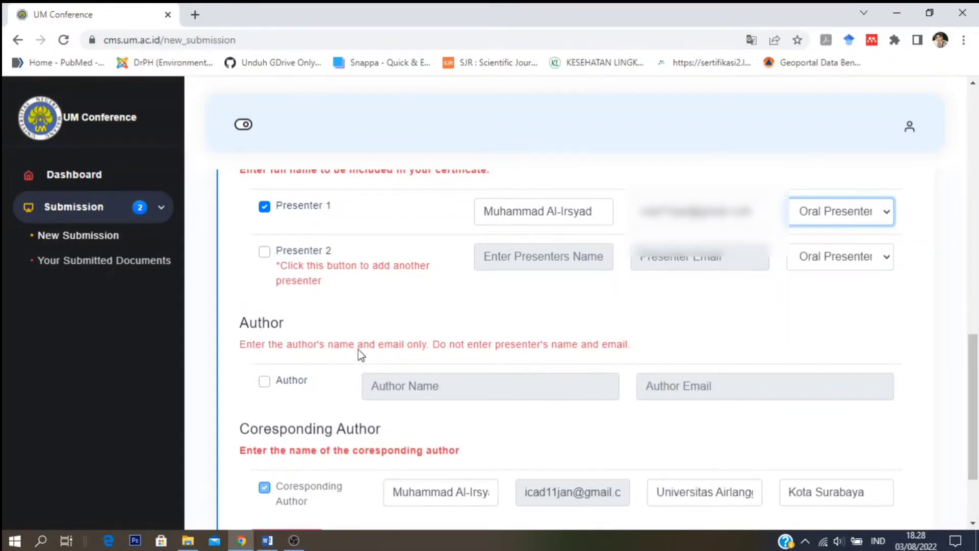
- Highlight the Author heading and its name and e-mail instructions
left_click_drag(240, 323, 280, 326)
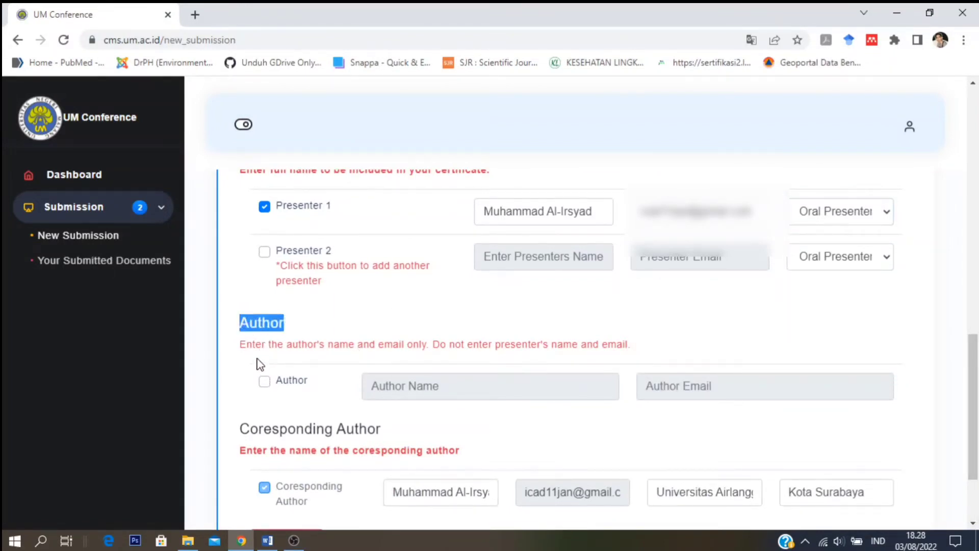
left_click_drag(238, 351, 297, 353)
left_click_drag(368, 357, 427, 353)
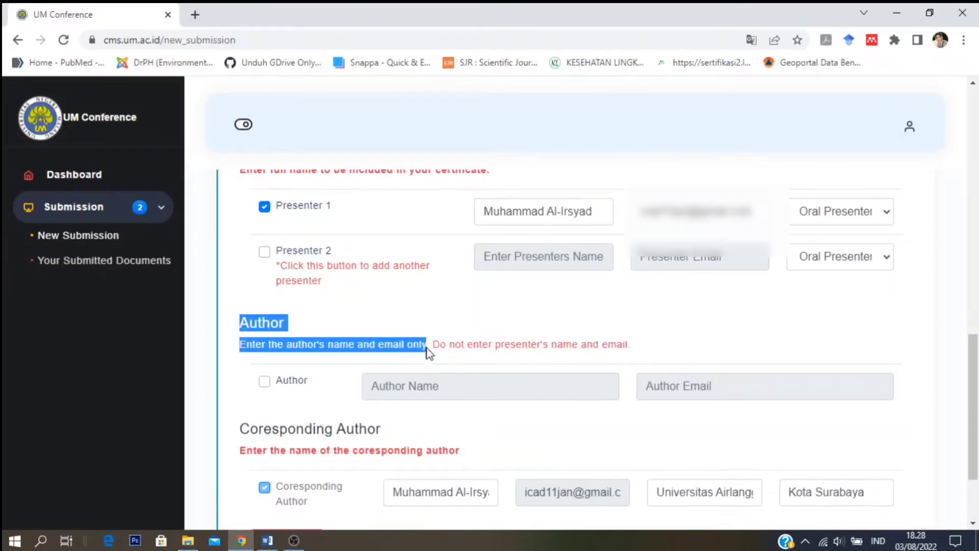
left_click(655, 357)
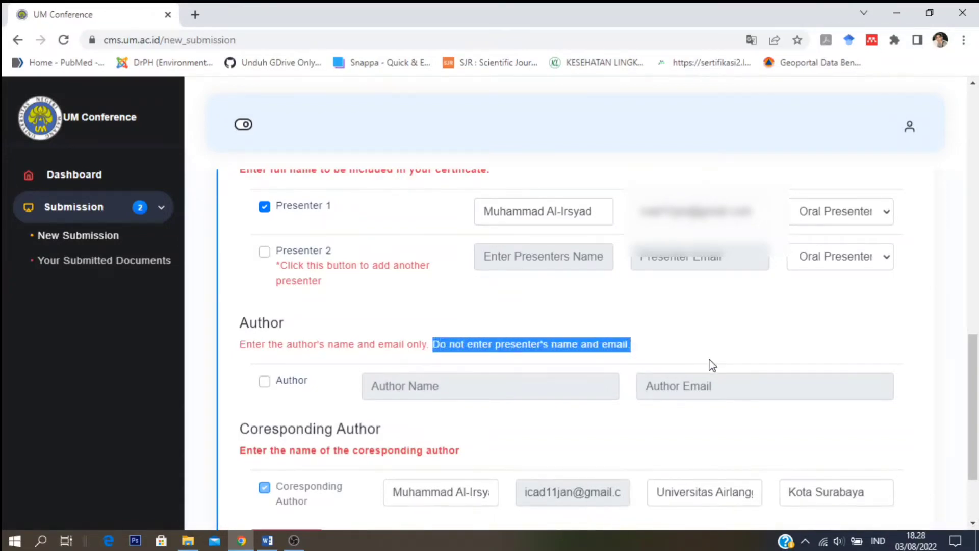
- Tick the first Author row and fill in the co-author's name and e-mail
left_click(265, 383)
left_click(454, 390)
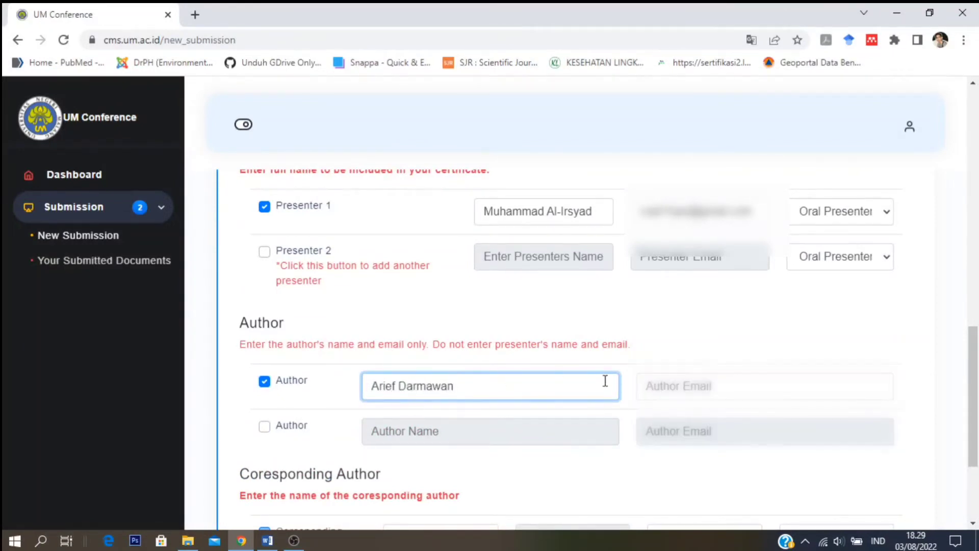
left_click(684, 384)
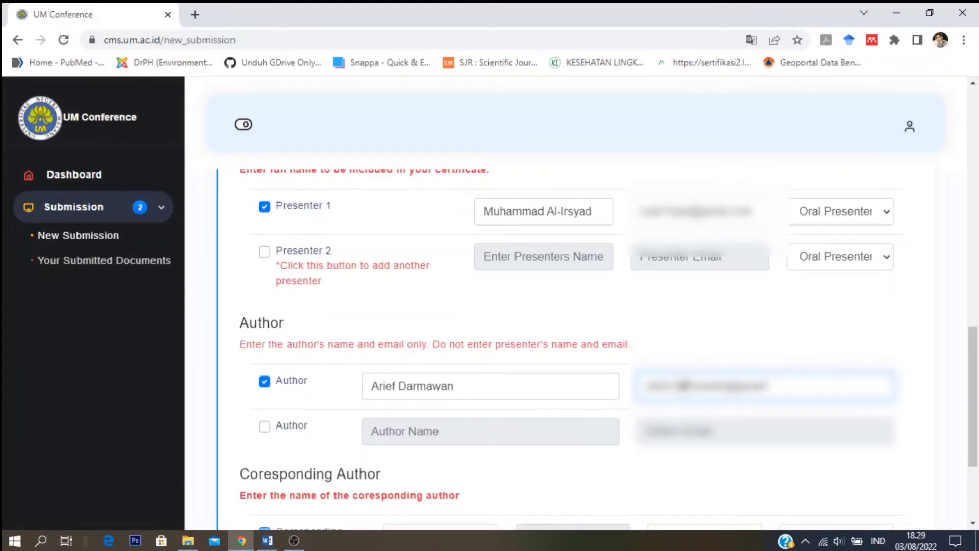
mouse_move(973, 394)
left_mouse_down()
mouse_move(973, 427)
mouse_move(973, 399)
left_mouse_up()
left_click_drag(433, 328, 596, 331)
left_click(707, 334)
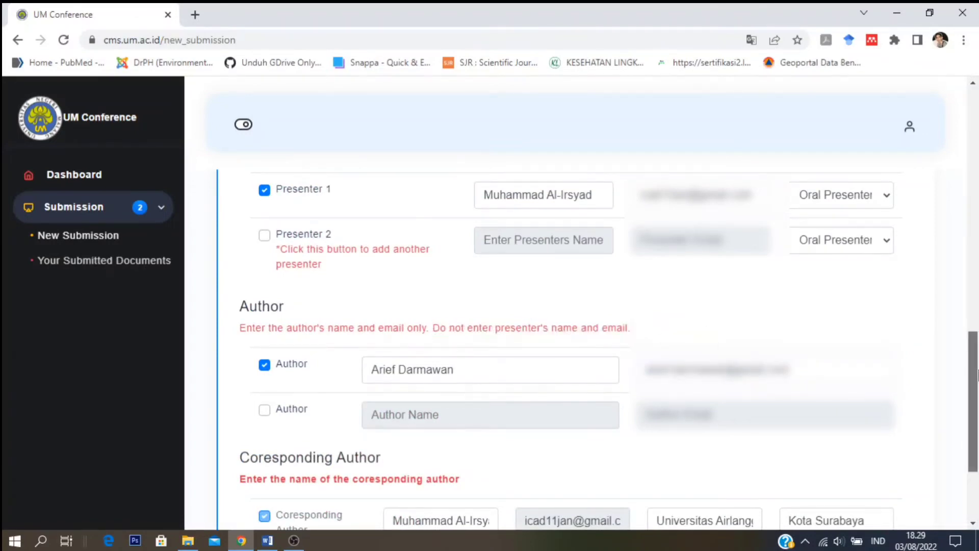
- Leave the extra Author rows unticked, then submit the paper and confirm with OK
left_click_drag(973, 365, 973, 413)
left_click(265, 264)
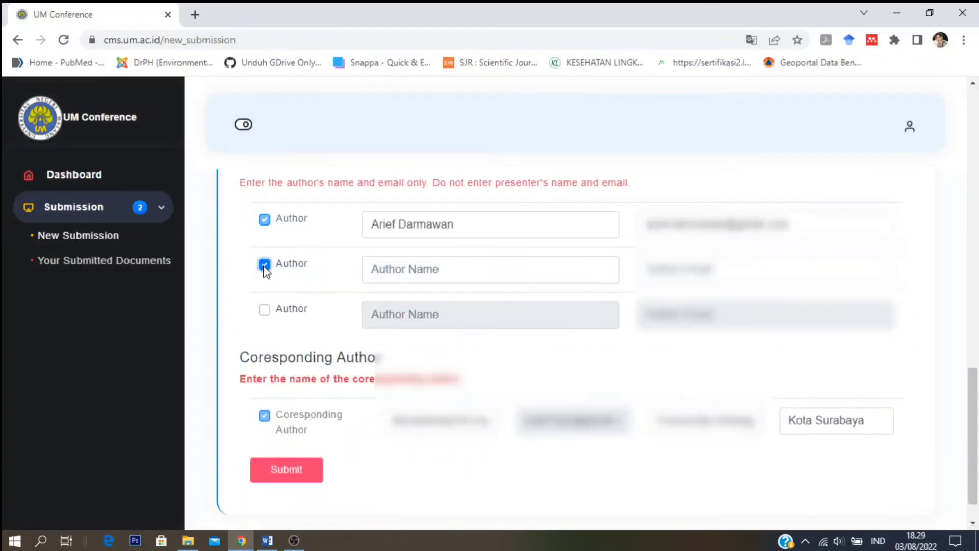
left_click(264, 310)
left_click(264, 310)
left_click(264, 265)
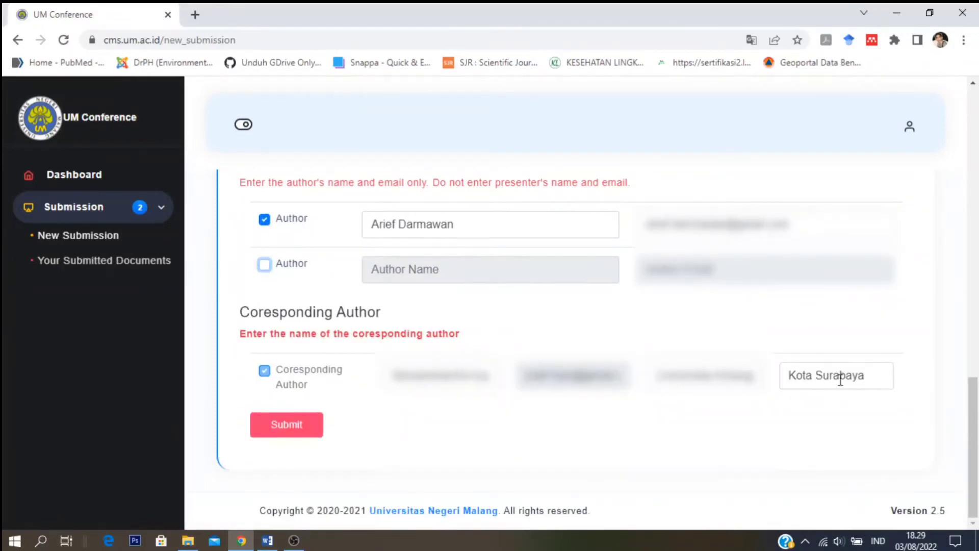
left_click(298, 426)
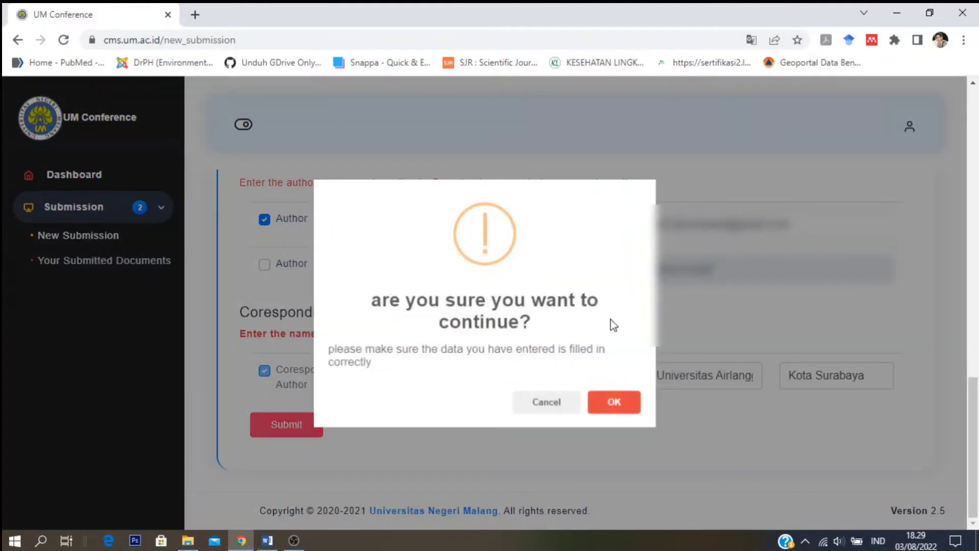
left_click(616, 403)
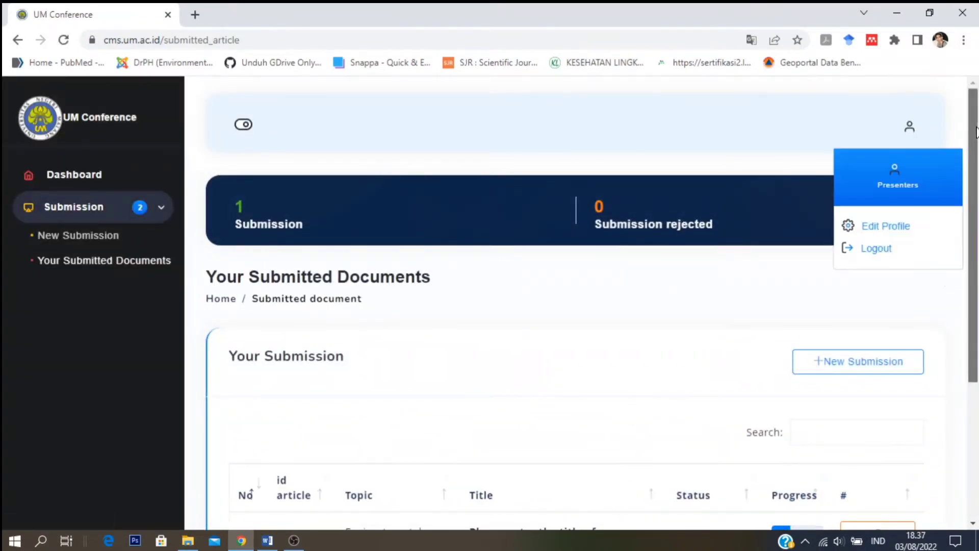
- Close the profile menu and open the Detail page of article 36522
scroll(886, 392, "down", 1)
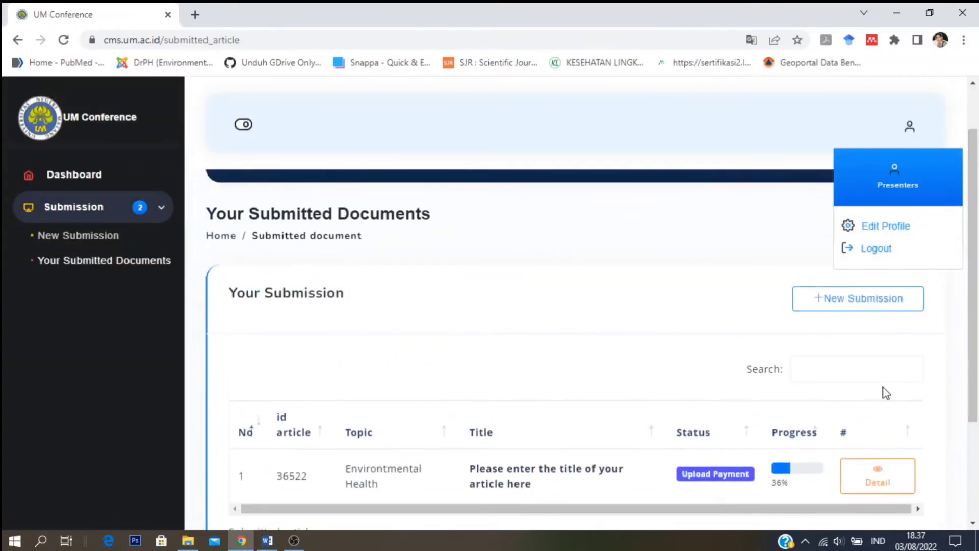
left_click(792, 241)
scroll(870, 357, "down", 2)
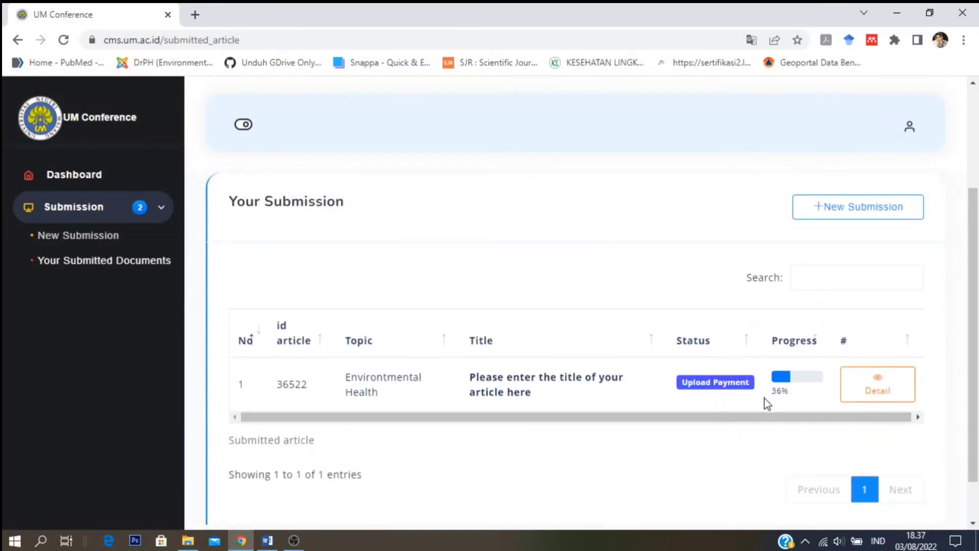
left_click(871, 384)
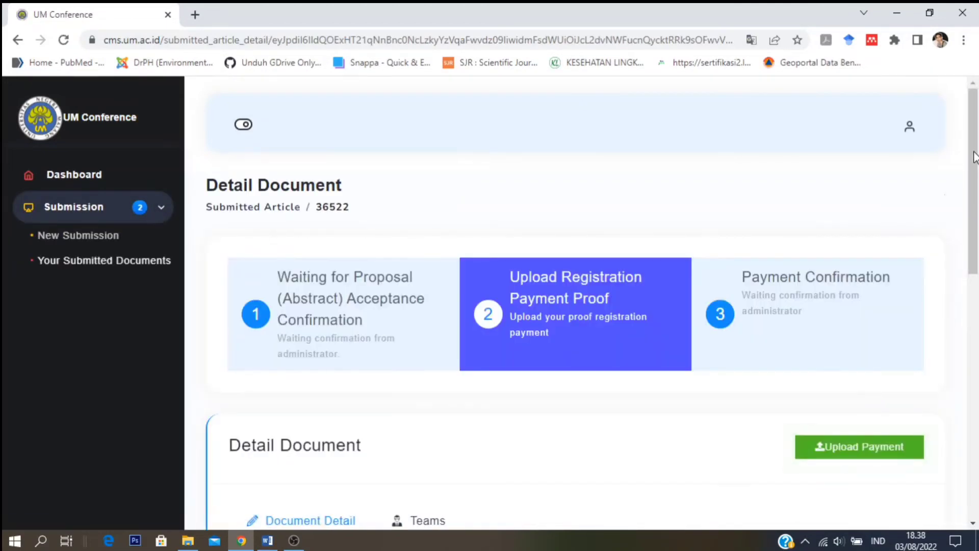
left_click_drag(974, 156, 961, 213)
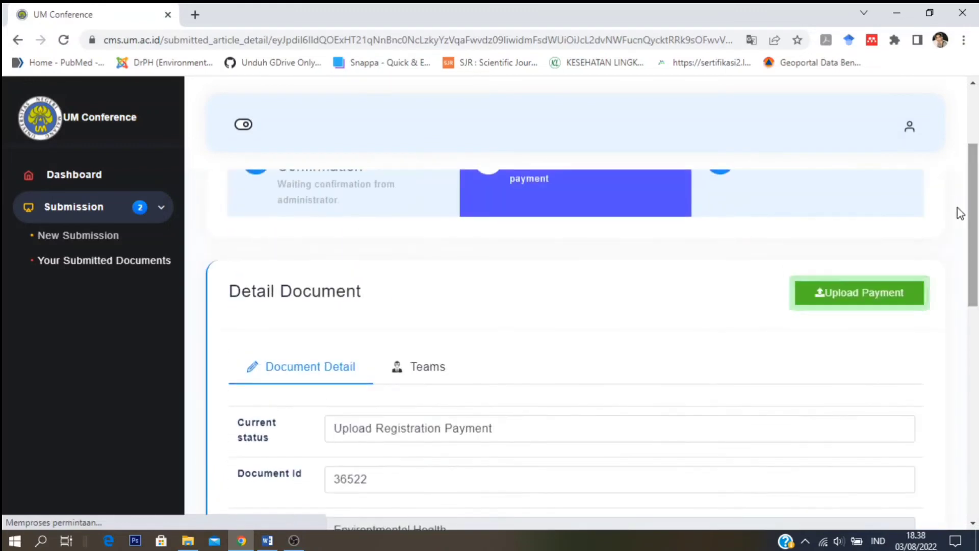
- Upload Payment.jpeg from the CONFRENCE folder as the registration payment proof and confirm
left_click(869, 297)
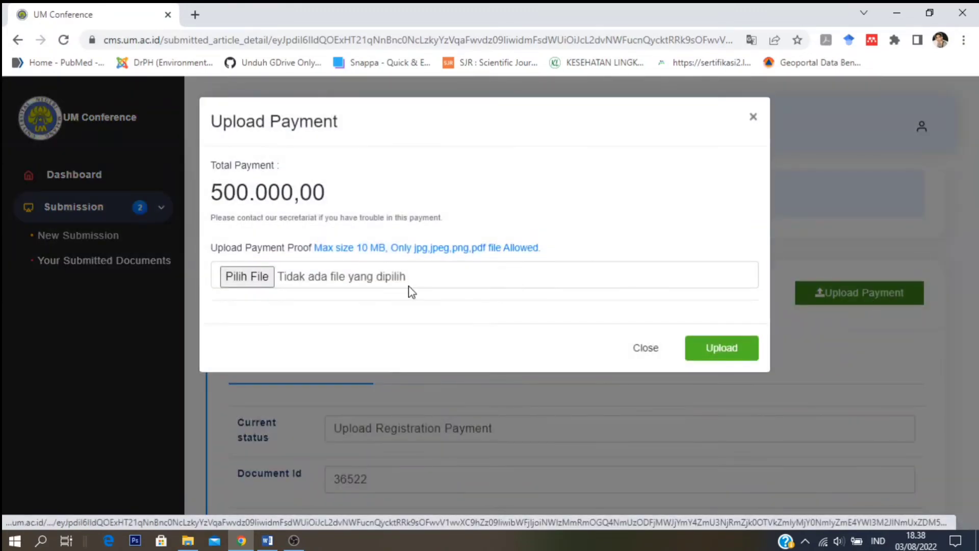
left_click(260, 278)
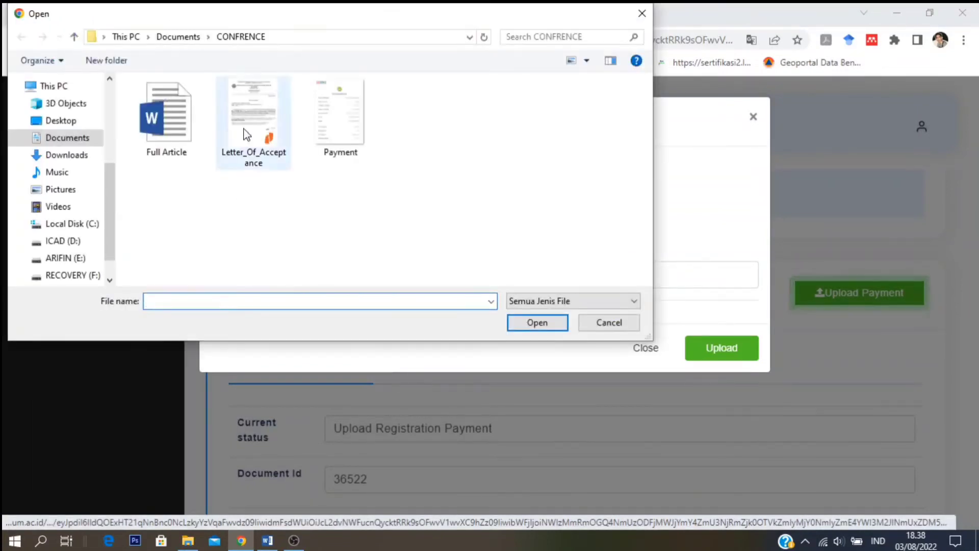
left_click(337, 124)
left_click(545, 329)
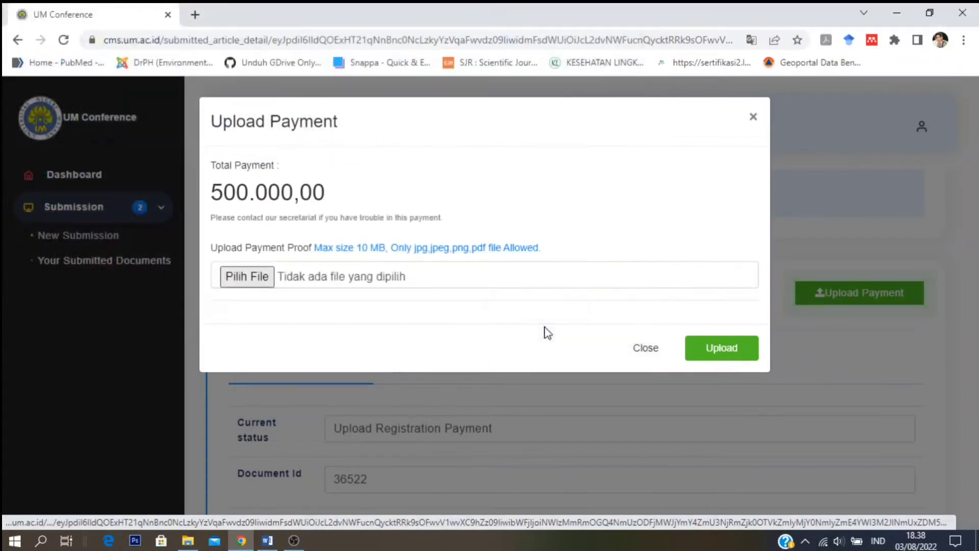
left_click(706, 339)
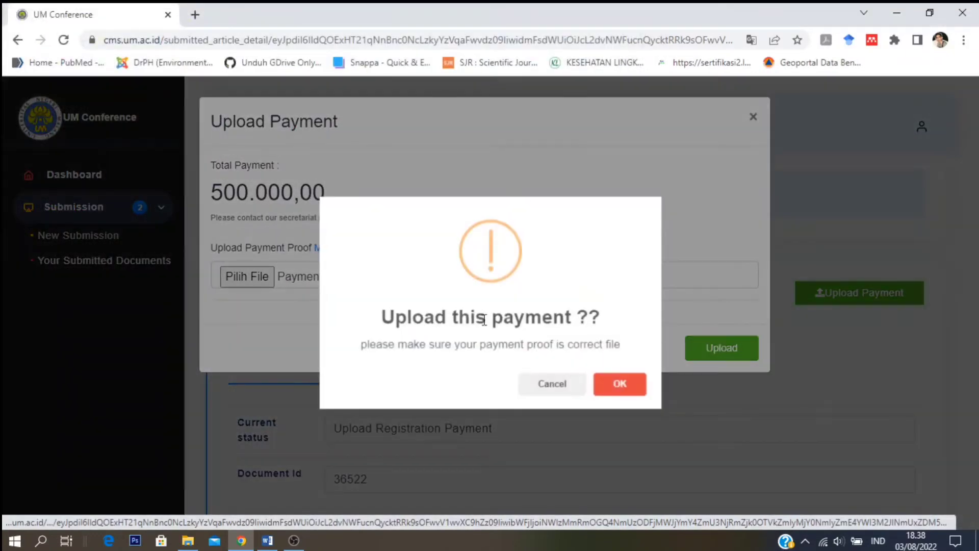
left_click(616, 385)
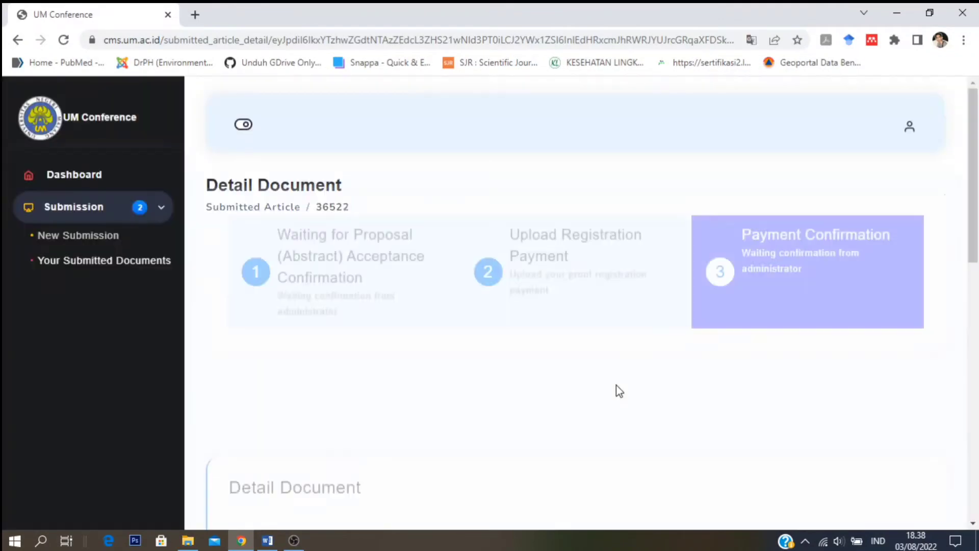
left_click_drag(977, 195, 977, 421)
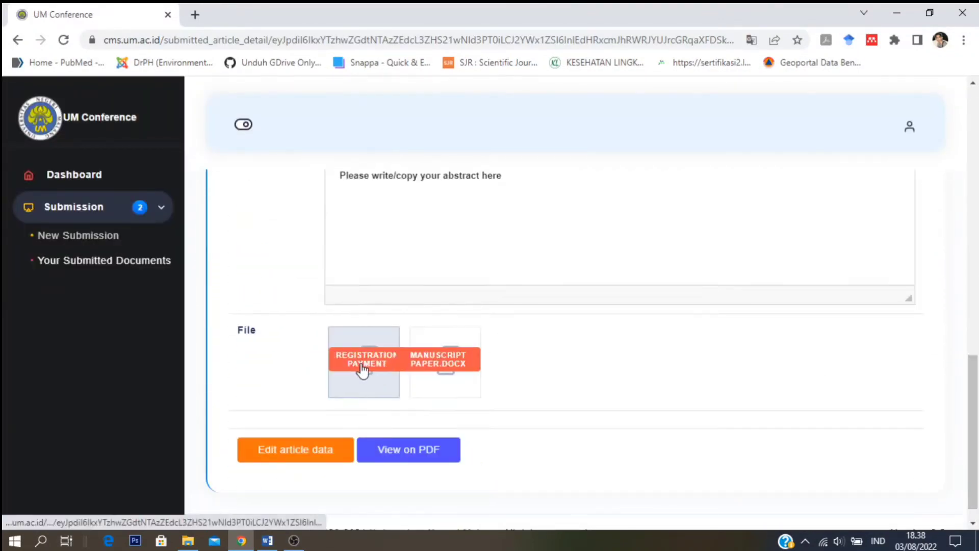
left_click_drag(977, 377, 978, 100)
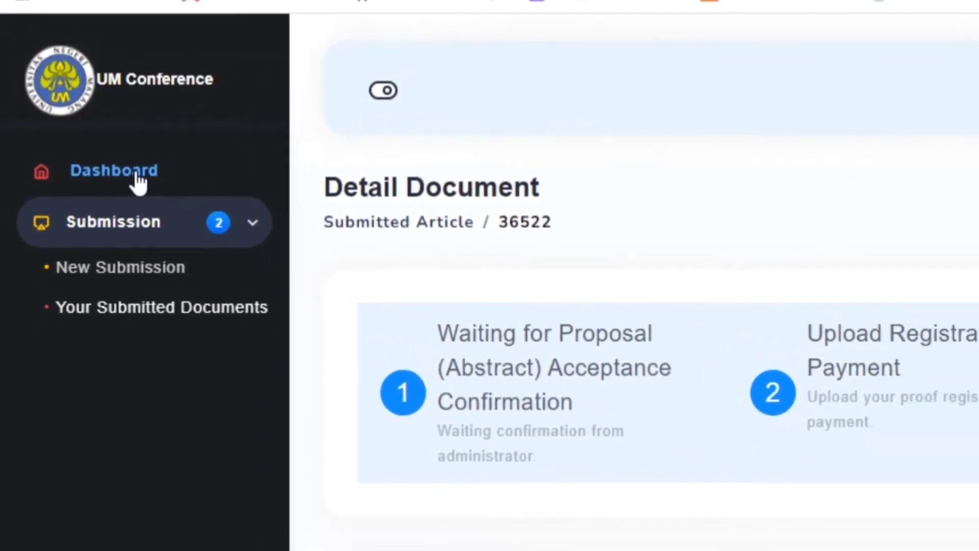
- From the Dashboard, open submission 36522's details and download the Reviews Result file
left_click(142, 176)
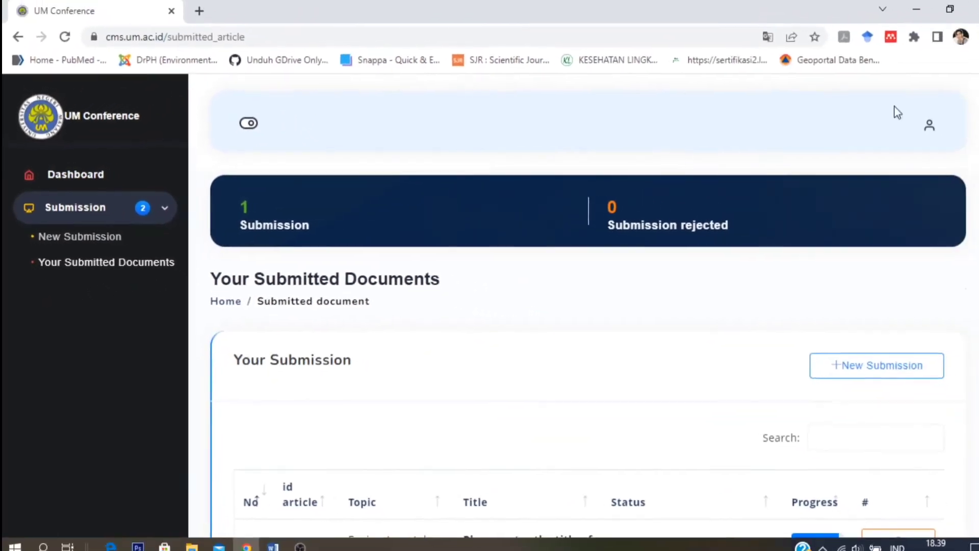
scroll(804, 448, "down", 3)
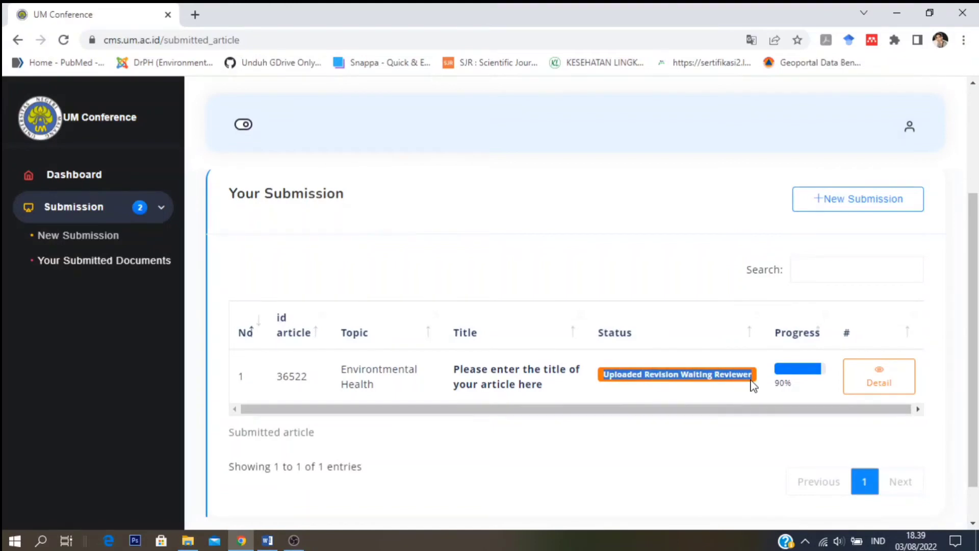
left_click(888, 388)
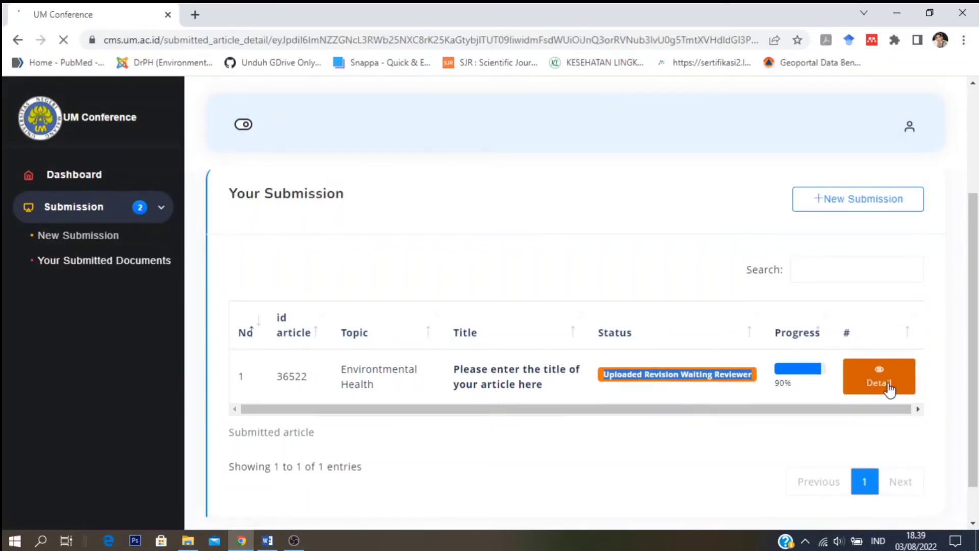
left_click_drag(975, 164, 977, 425)
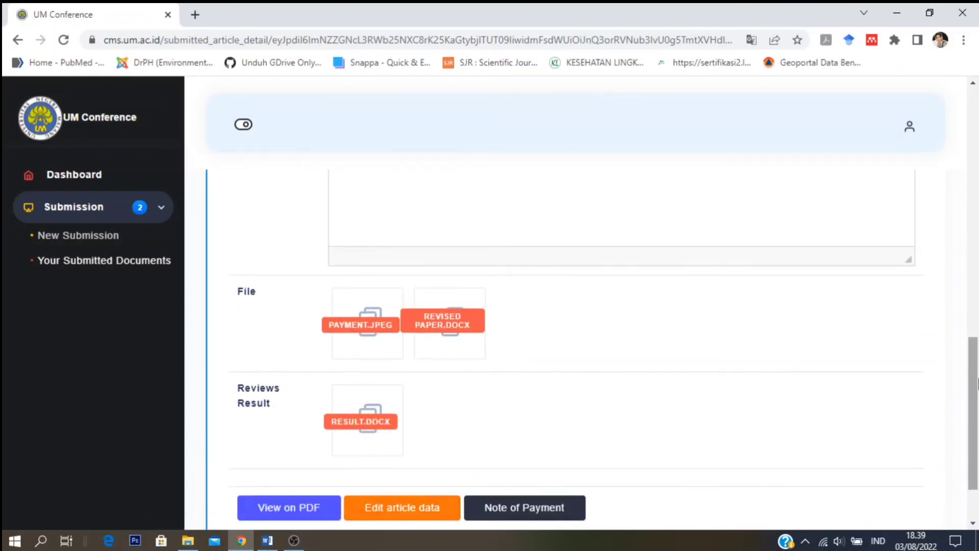
scroll(977, 404, "down", 1)
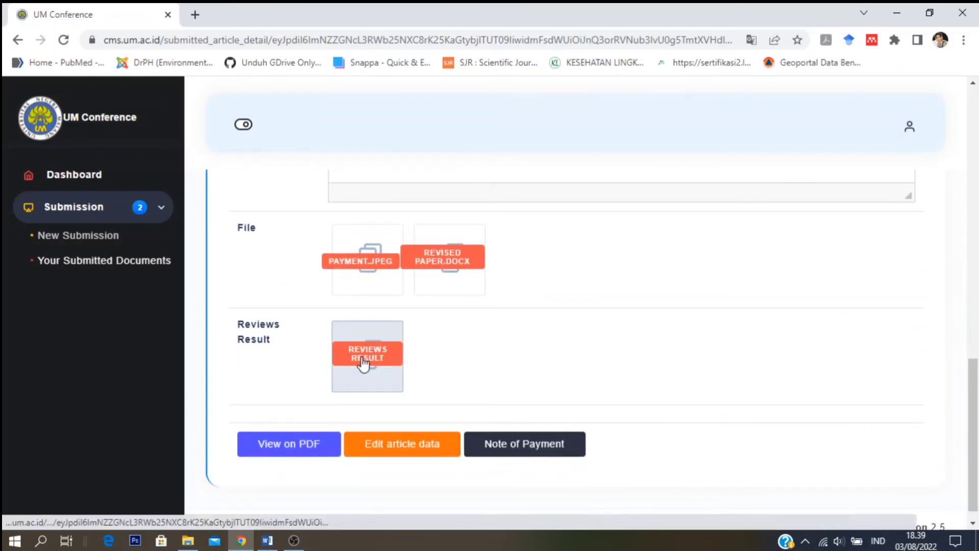
left_click(362, 357)
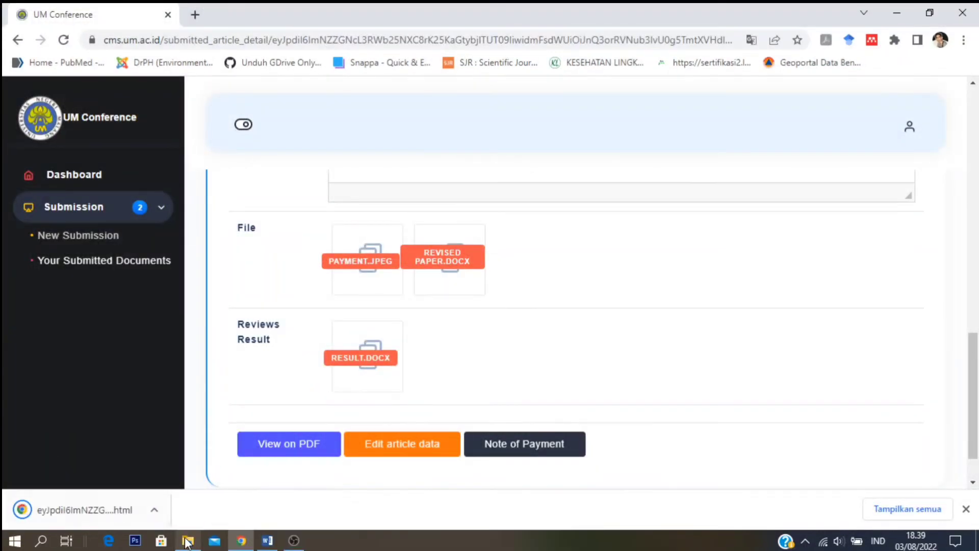
- Cut the downloaded review .docx from Downloads and paste it into Documents > CONFRENCE
mouse_move(188, 544)
left_click(292, 152)
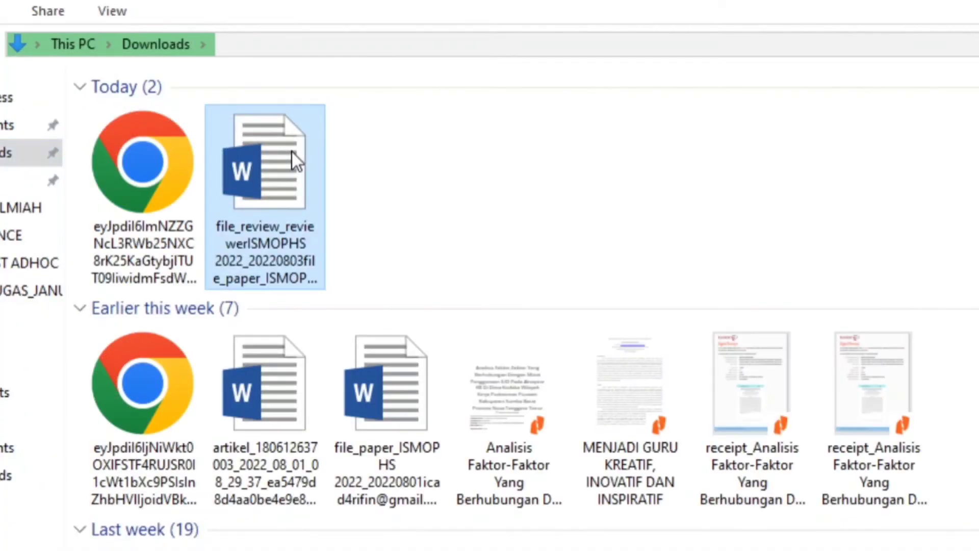
key("ctrl+x")
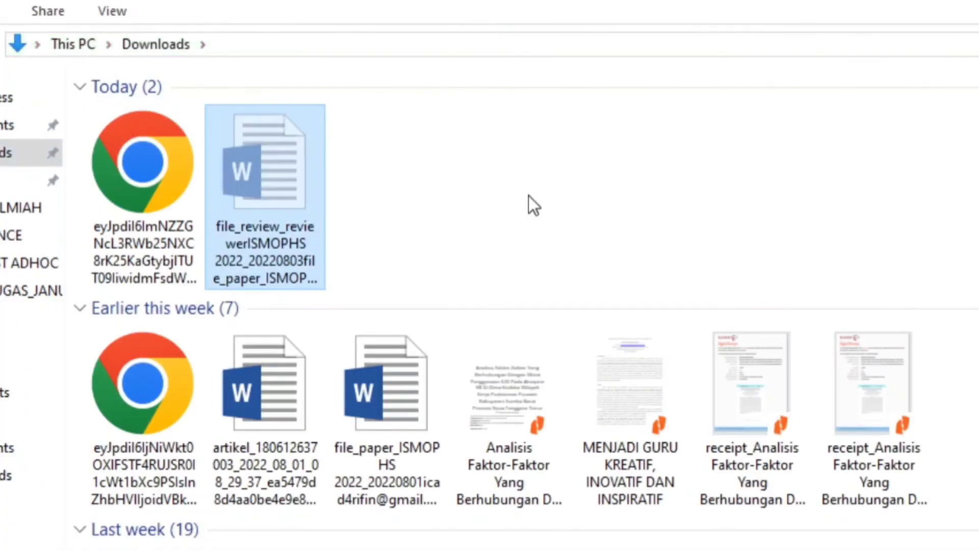
key("ctrl+v")
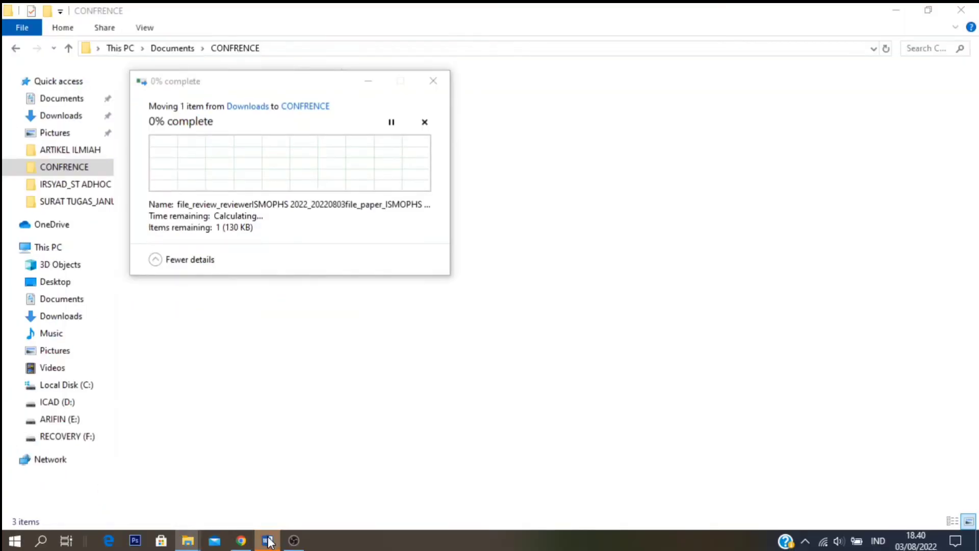
left_click(269, 540)
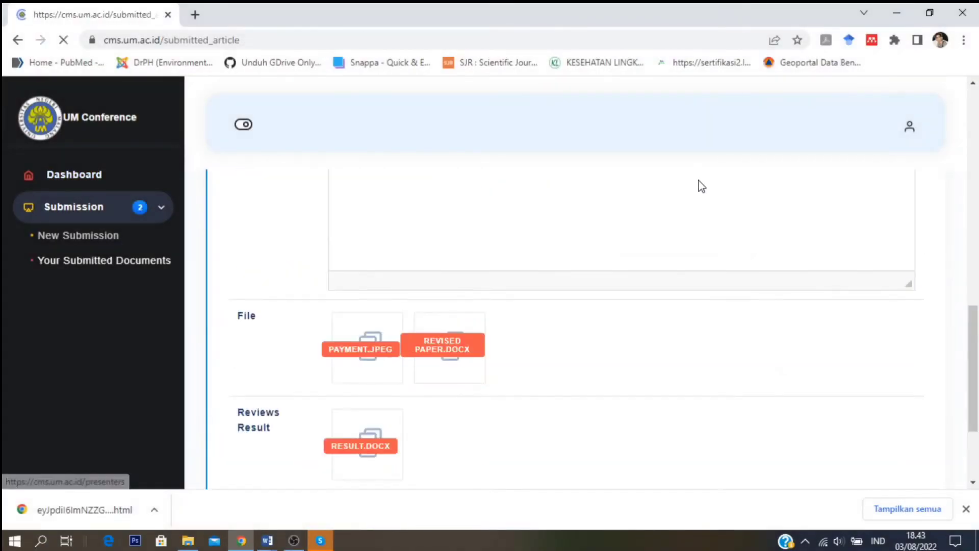
- Open submission 36522's details and download REVISED PAPER.DOCX
left_click_drag(978, 257, 978, 388)
left_click(882, 337)
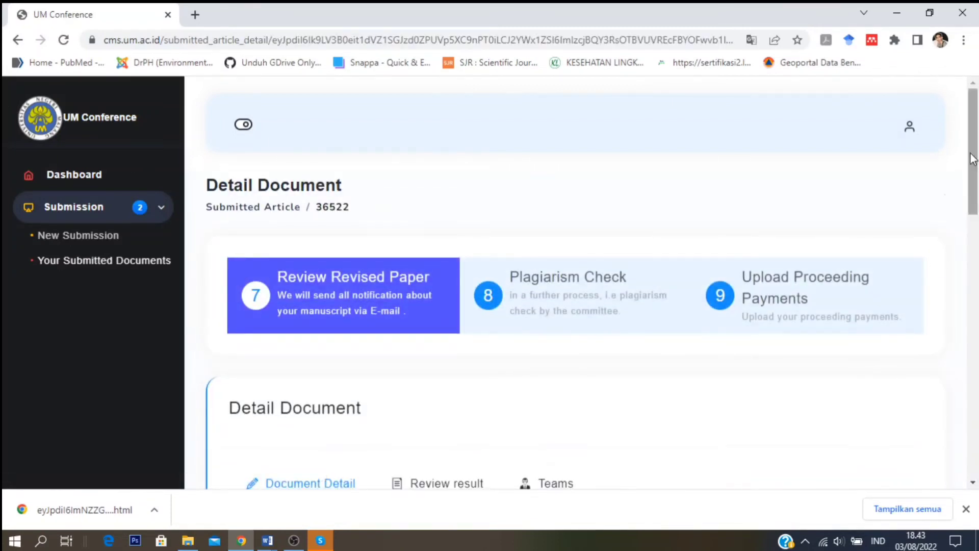
left_click_drag(977, 191, 977, 396)
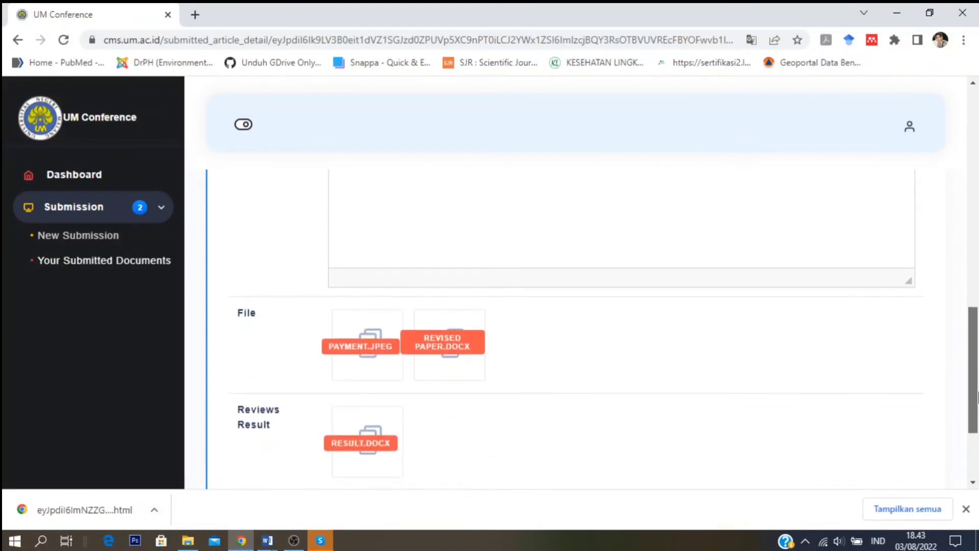
left_click(450, 350)
- Check the Review result tab, then return to the Document Detail view
scroll(438, 285, "up", 10)
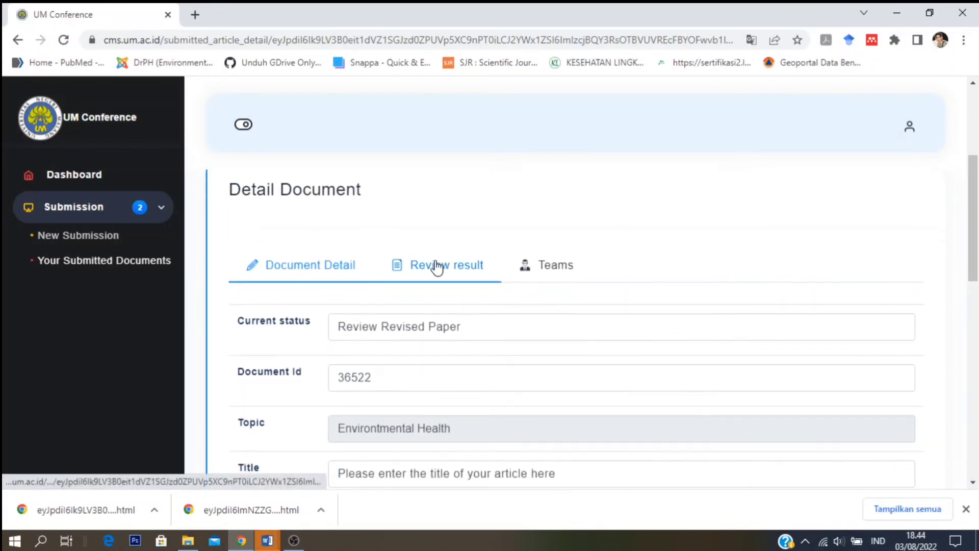
left_click(437, 265)
left_click_drag(976, 188, 969, 411)
scroll(493, 210, "up", 3)
left_click(308, 295)
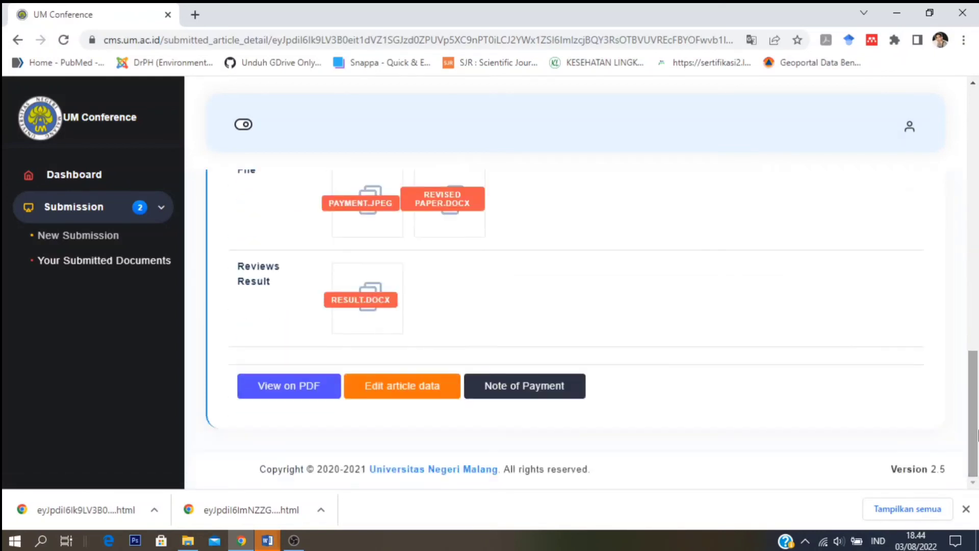
- Save submission 36522's article data from Edit article data, then return to Your Submitted Documents
left_click(418, 390)
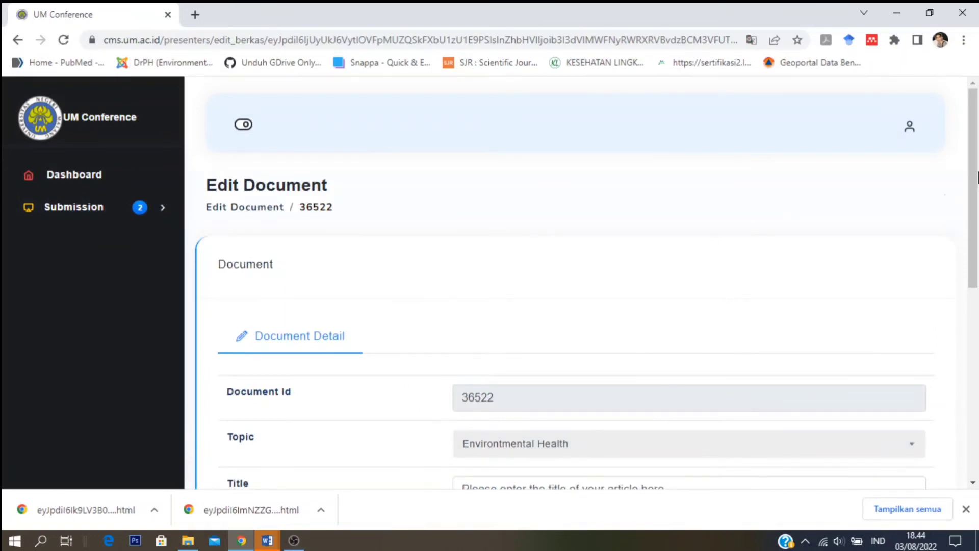
left_click_drag(974, 176, 974, 387)
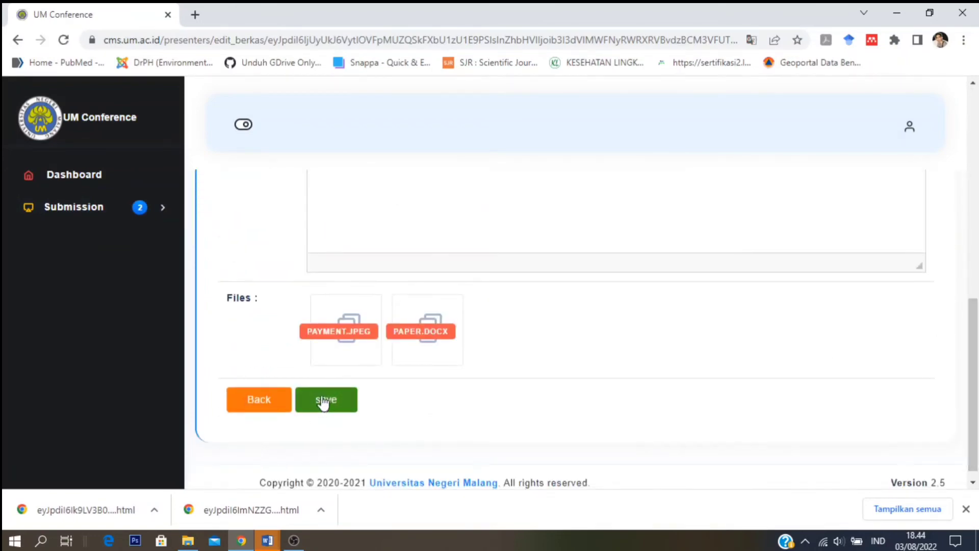
left_click(322, 401)
left_click(621, 372)
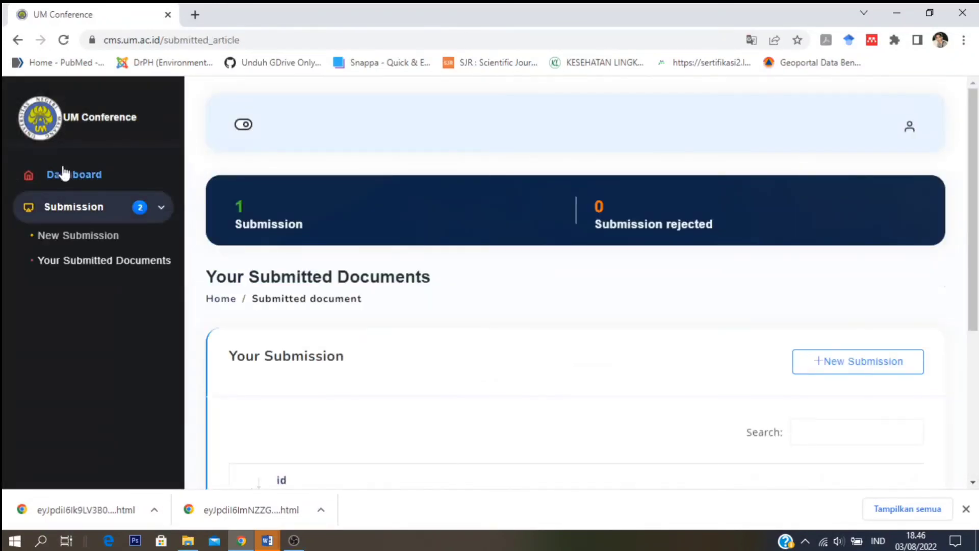
left_click(73, 174)
- Open the Detail page of submission 36522
left_click_drag(973, 128, 973, 240)
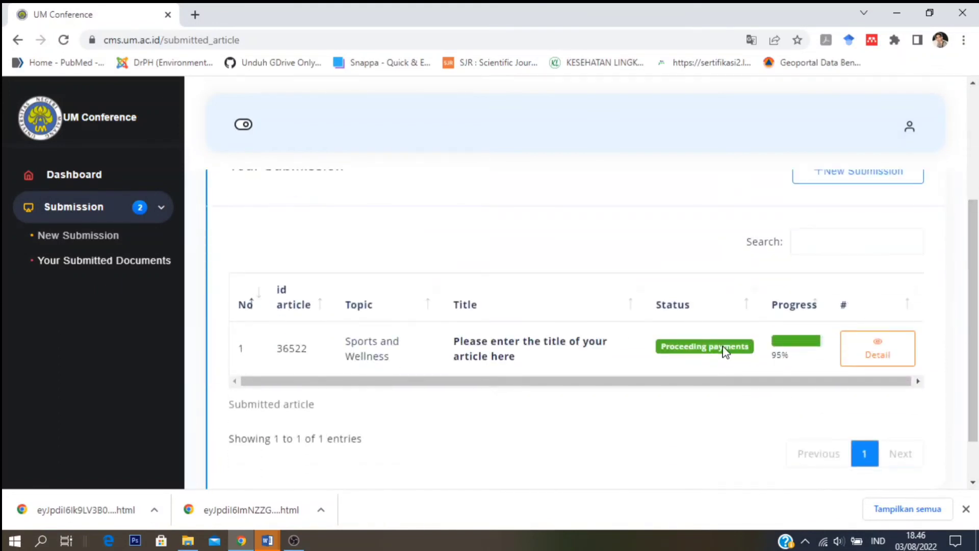
scroll(684, 356, "up", 1)
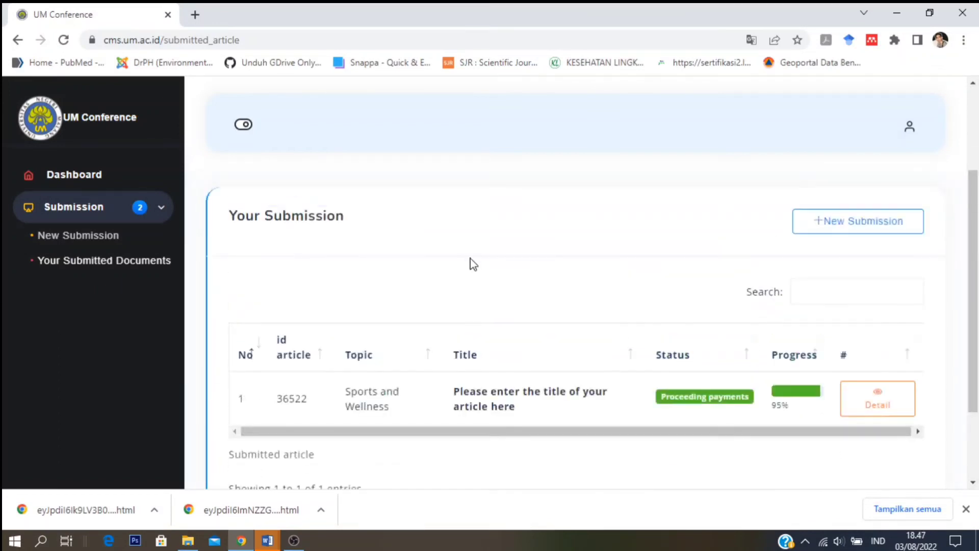
left_click(891, 396)
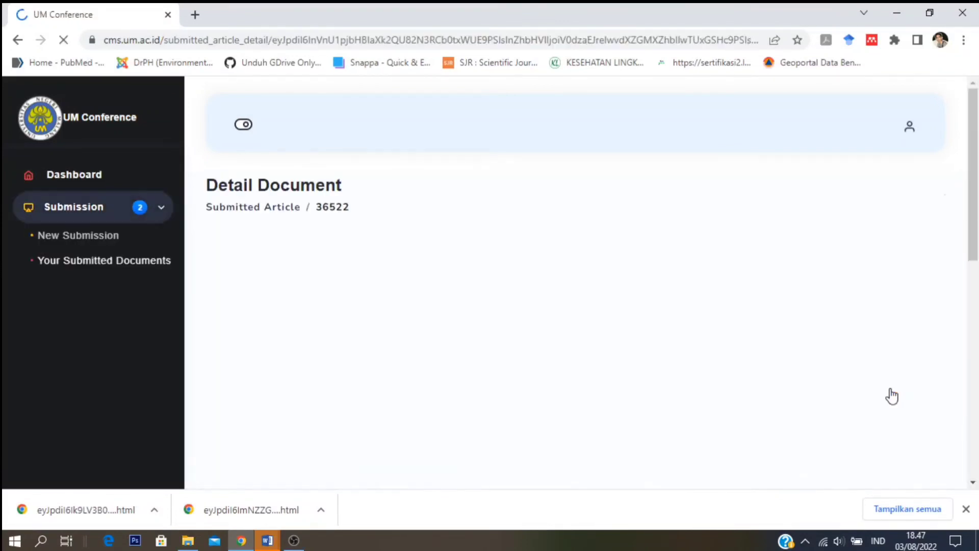
mouse_move(975, 139)
left_mouse_down()
mouse_move(976, 175)
mouse_move(976, 154)
left_mouse_up()
- Upload Prosiding Payment.jpeg as the proceeding payment and confirm the upload
left_click(817, 350)
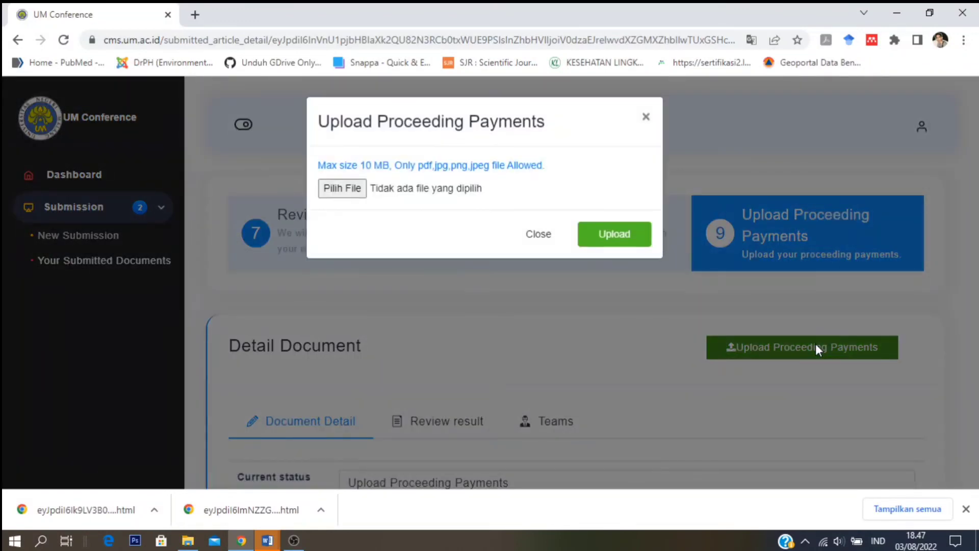
left_click(350, 194)
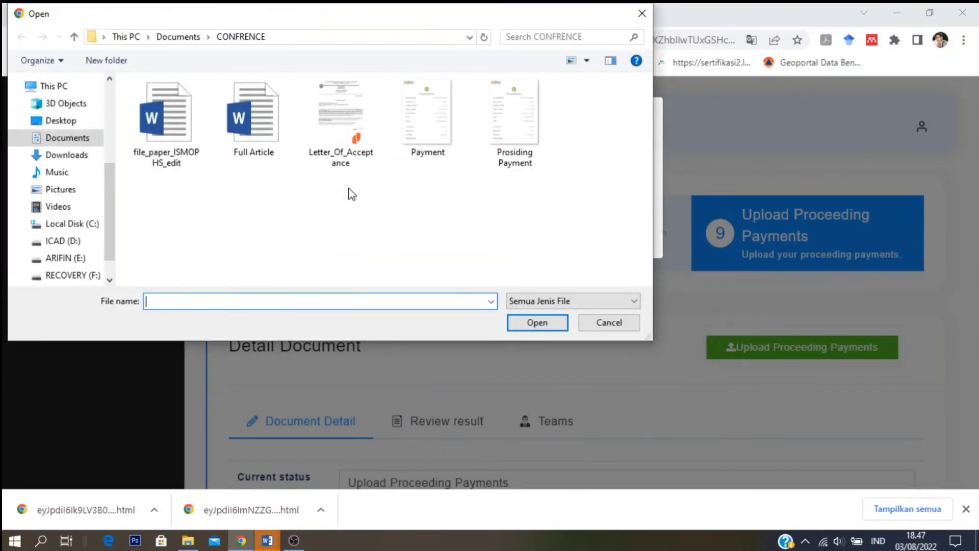
left_click(514, 107)
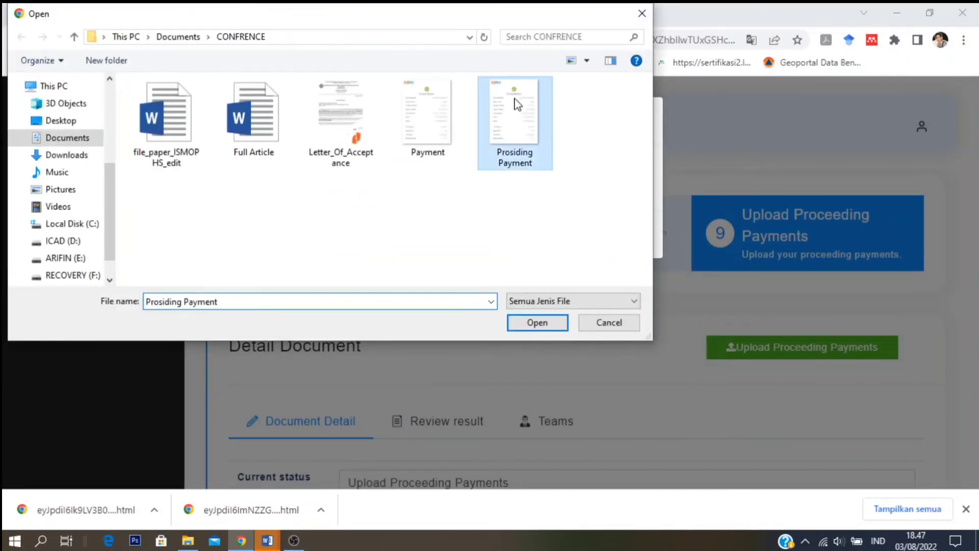
left_click(536, 325)
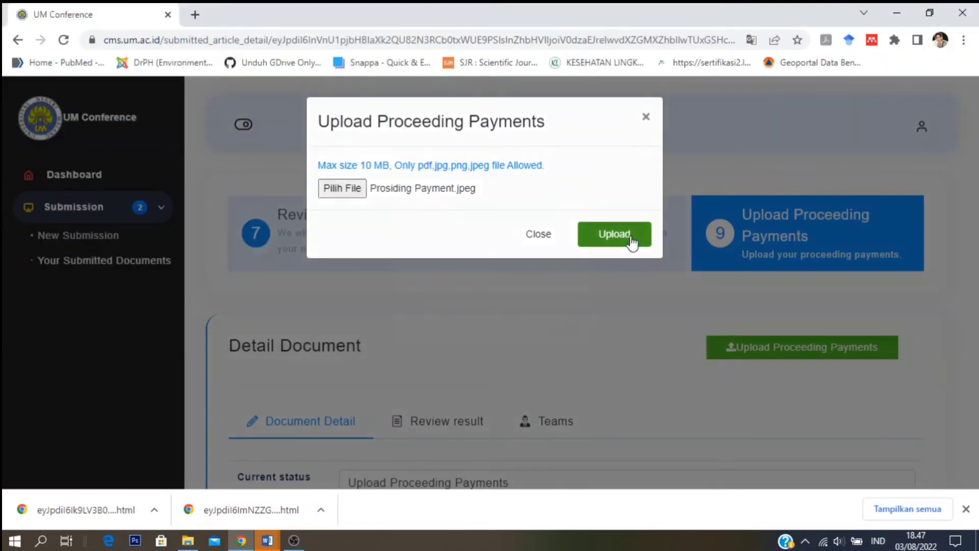
left_click(630, 242)
left_click(623, 368)
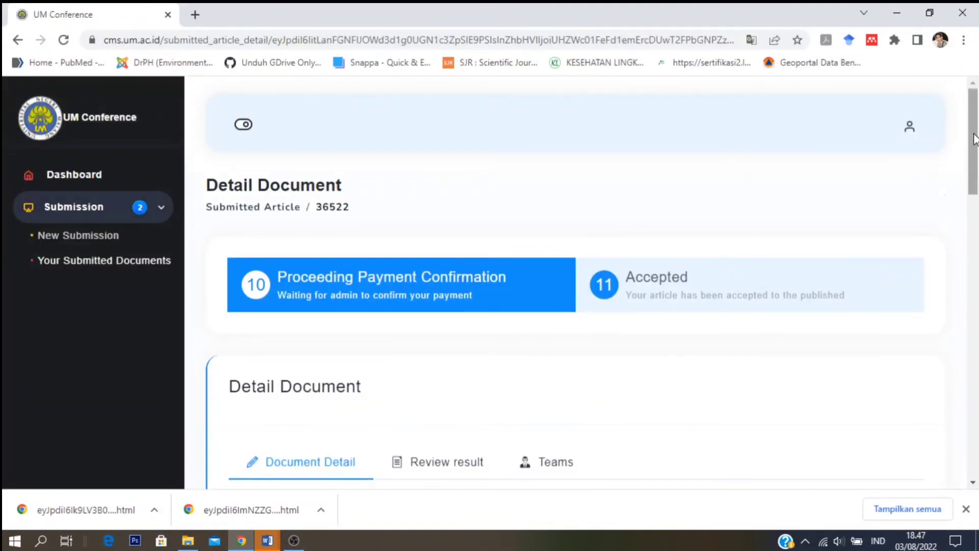
- Return to Your Submitted Documents and refresh the list from the Dashboard
mouse_move(974, 137)
left_mouse_down()
mouse_move(977, 329)
mouse_move(972, 132)
left_mouse_up()
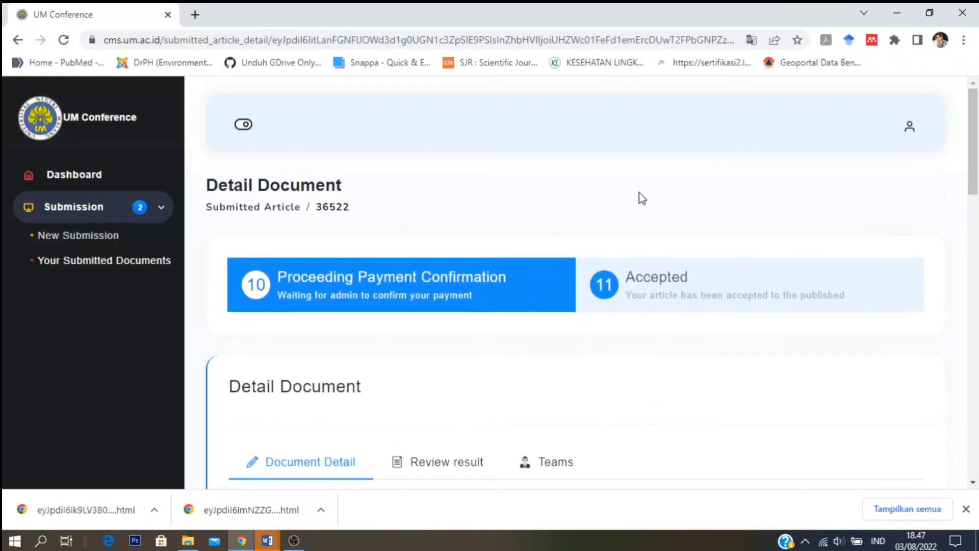
left_click(95, 179)
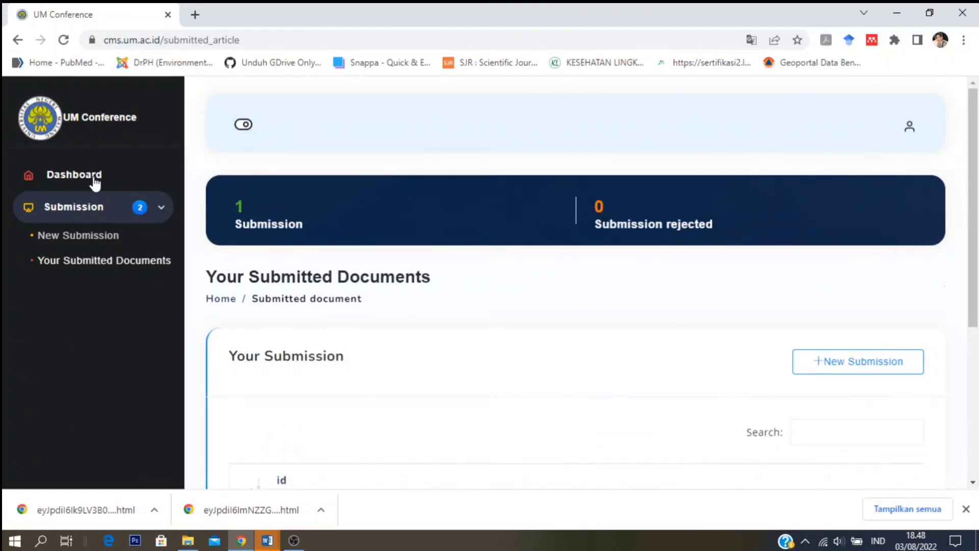
left_click_drag(976, 162, 978, 218)
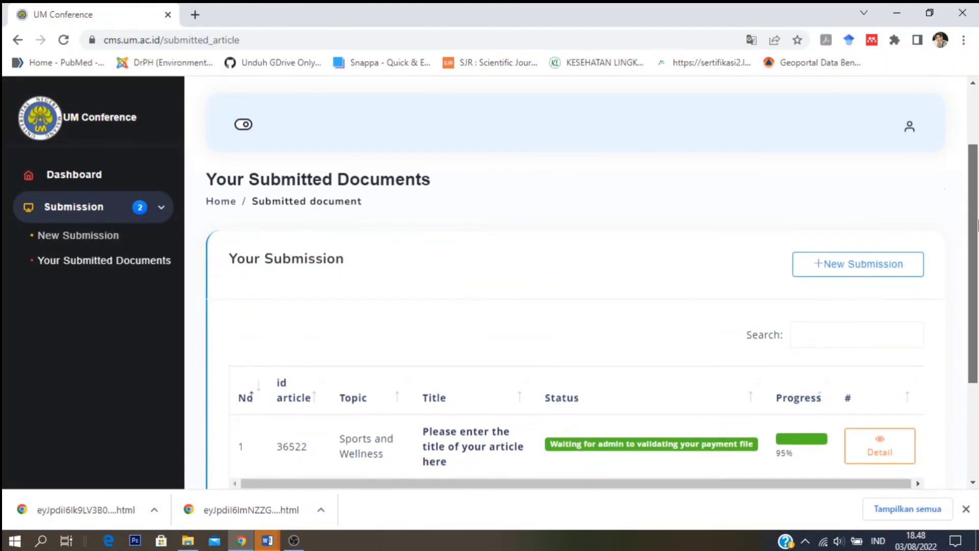
left_click(87, 176)
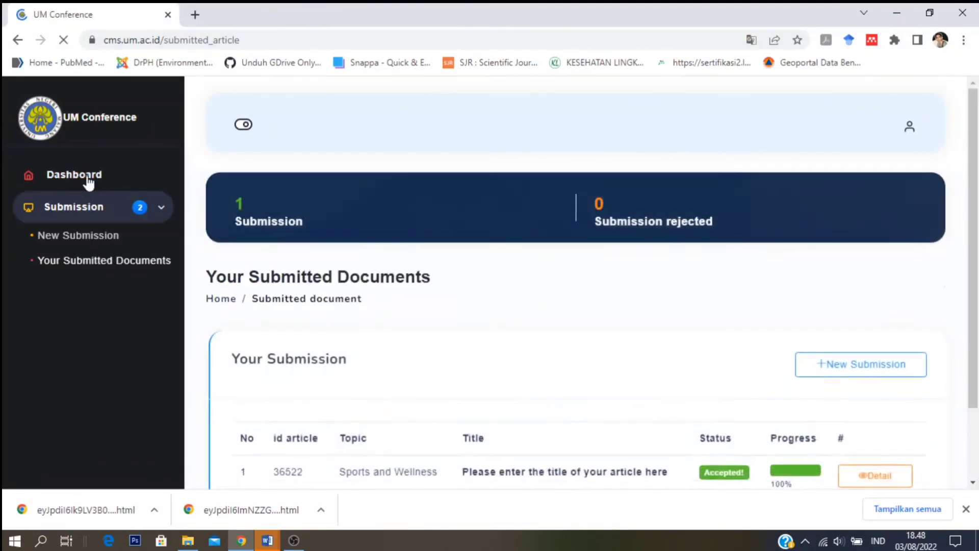
- Confirm submission 36522 shows Accepted at 100% progress, then log out
scroll(243, 308, "down", 3)
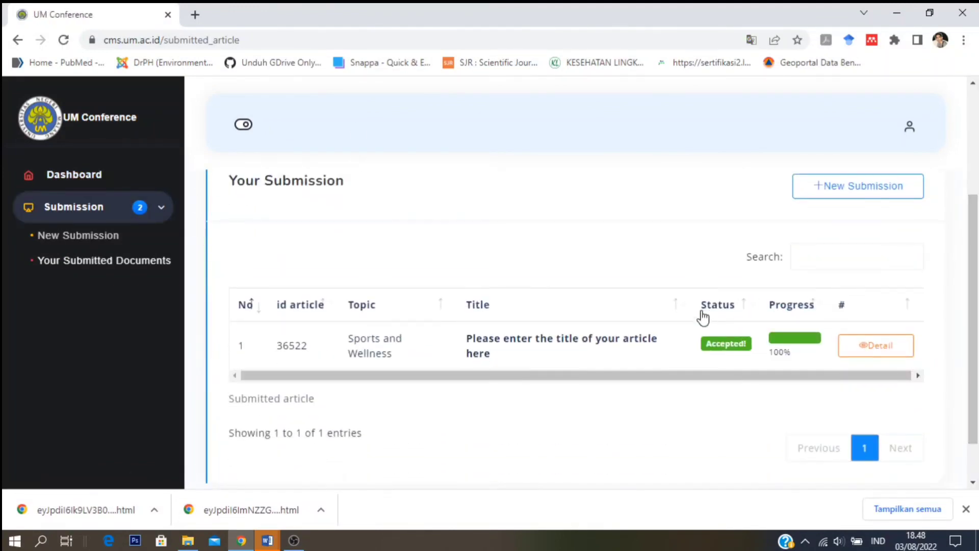
left_click(872, 351)
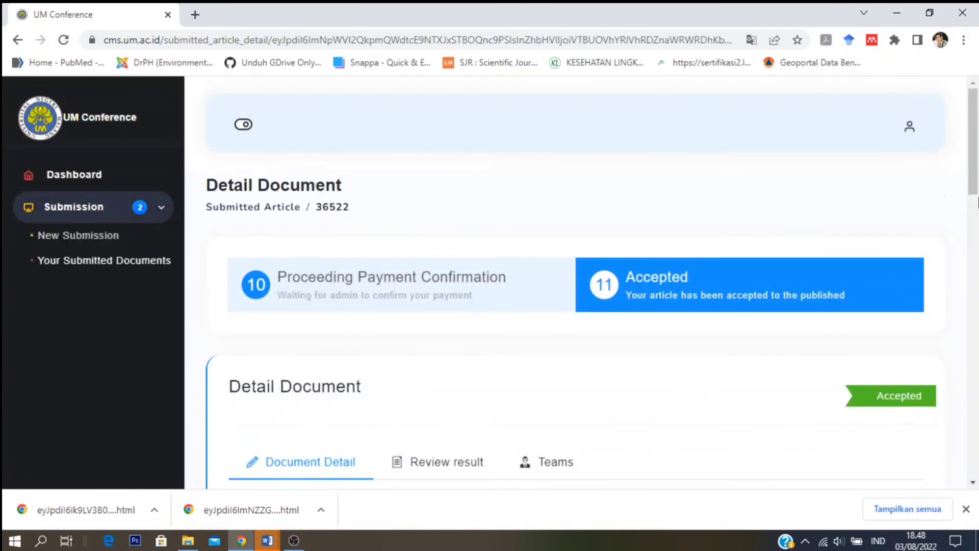
left_click_drag(975, 158, 975, 138)
left_click(910, 128)
left_click(887, 248)
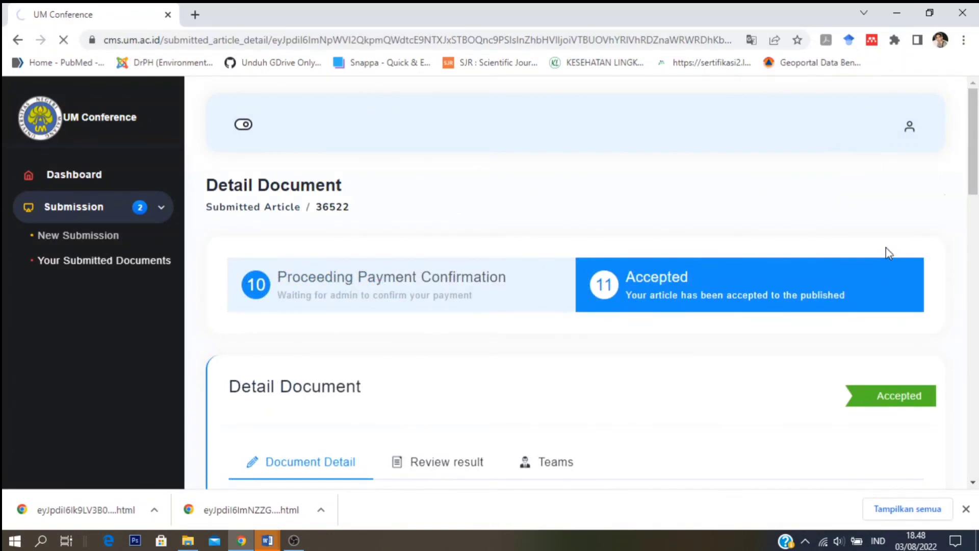